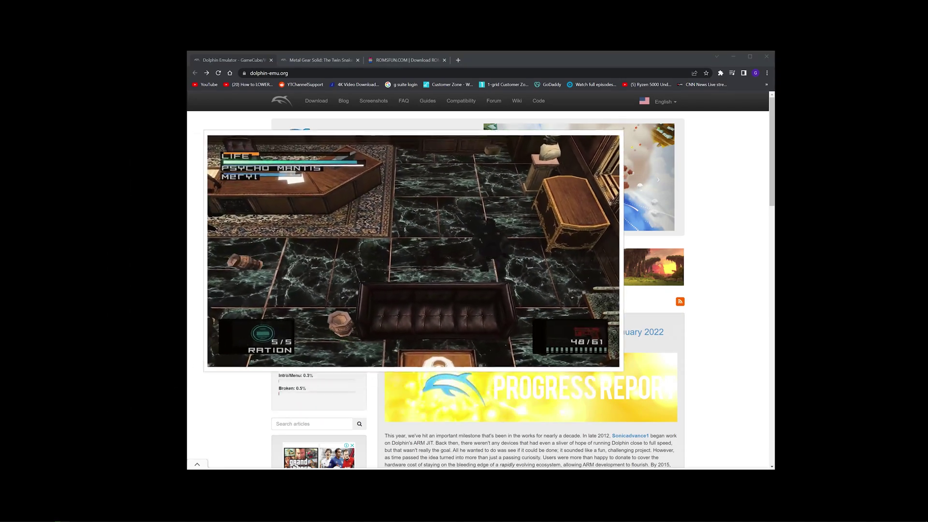
Step: Open the Dolphin Emulator download page from the dolphin-emu.org home page
{"action": "left_click", "coordinate": [295, 73]}
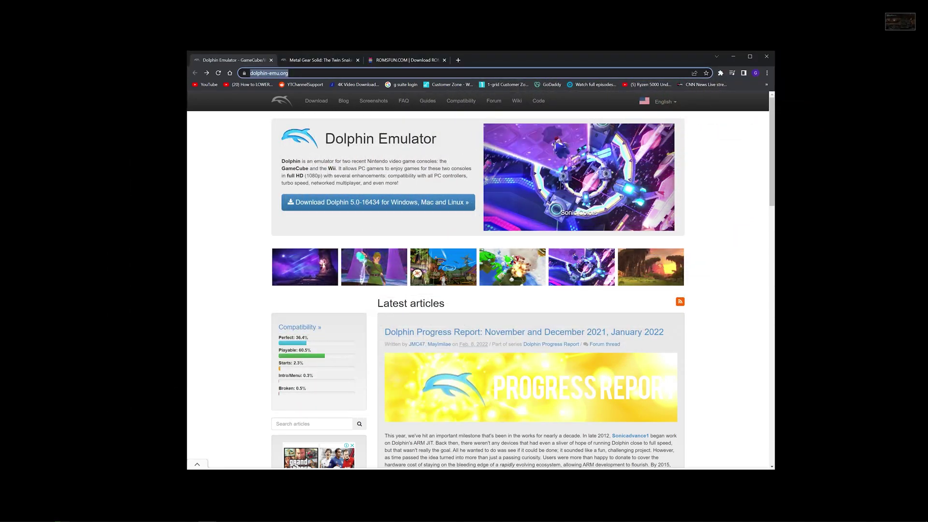
{"action": "left_click", "coordinate": [357, 168]}
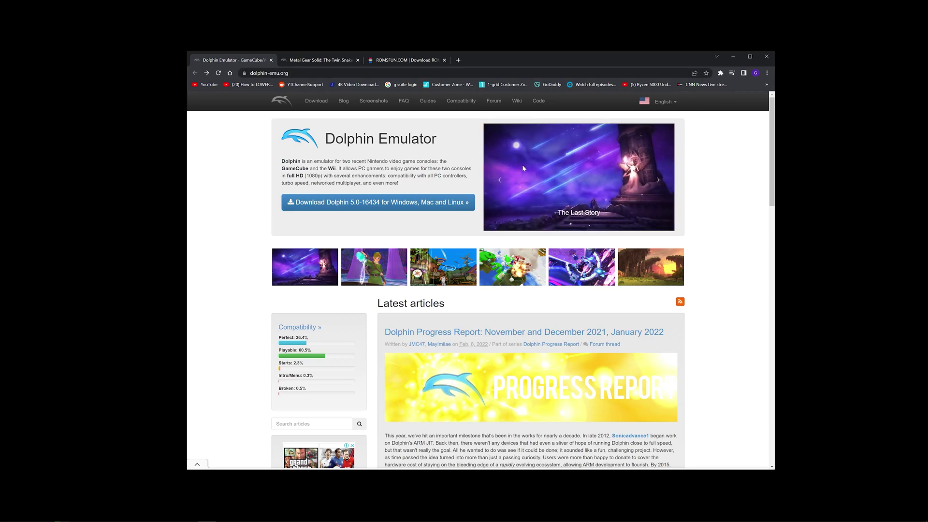
{"action": "left_click", "coordinate": [359, 203]}
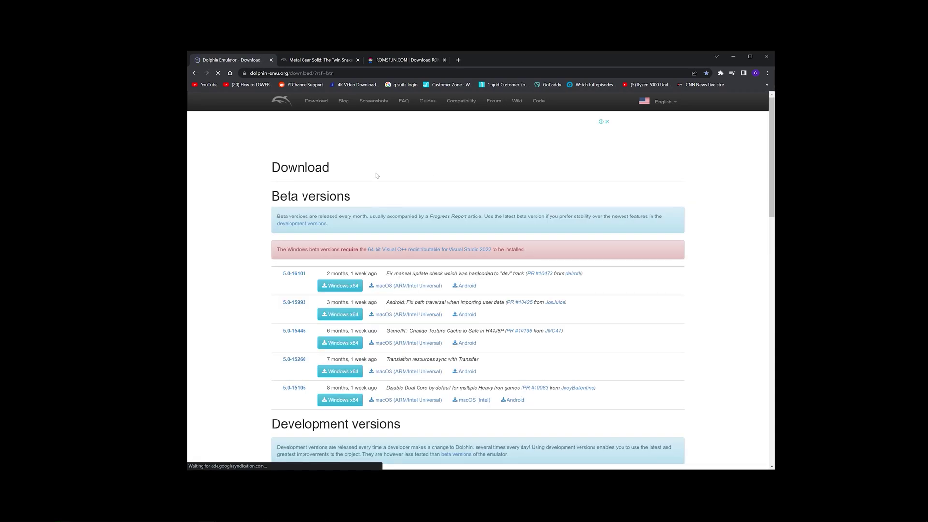
Step: Review the development and stable versions, and download the Windows x64 build of beta version 5.0-16101
{"action": "scroll", "coordinate": [265, 243], "scroll_direction": "down", "scroll_amount": 4}
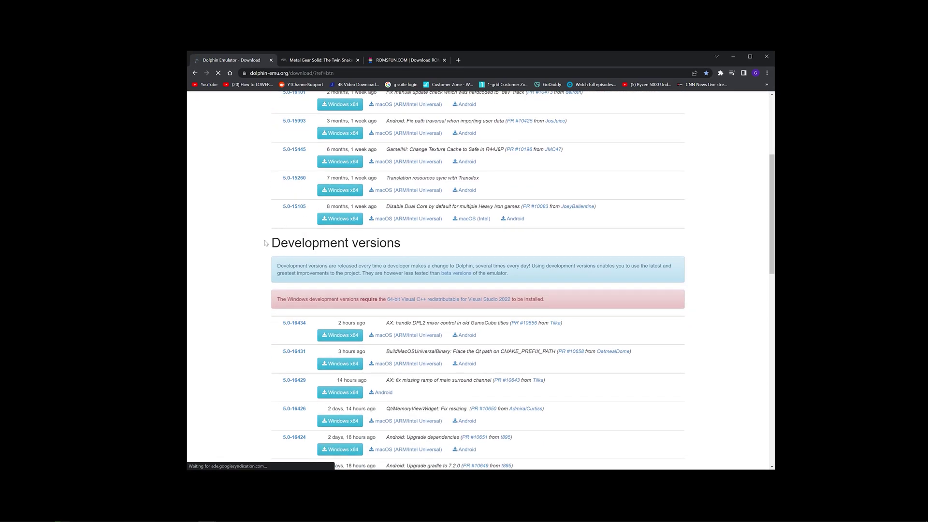
{"action": "scroll", "coordinate": [478, 280], "scroll_direction": "down", "scroll_amount": 8}
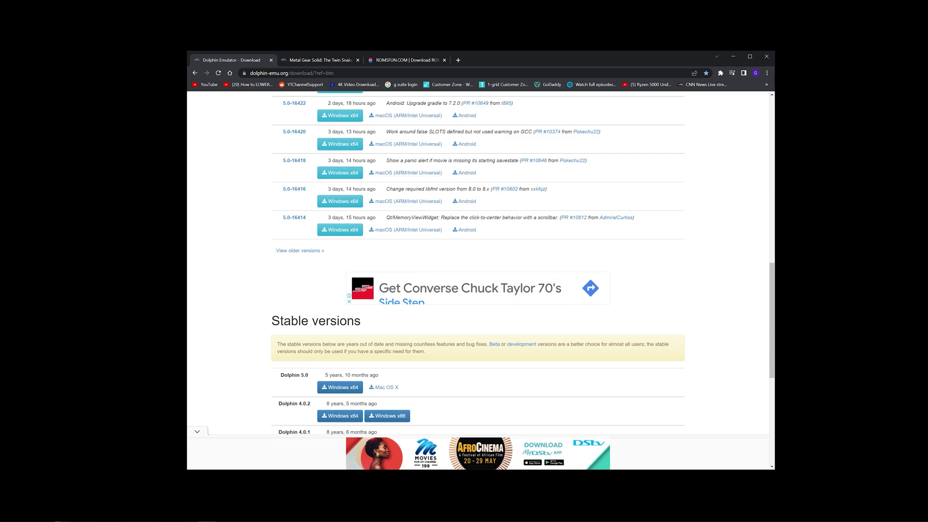
{"action": "left_click_drag", "start_coordinate": [298, 344], "coordinate": [433, 352]}
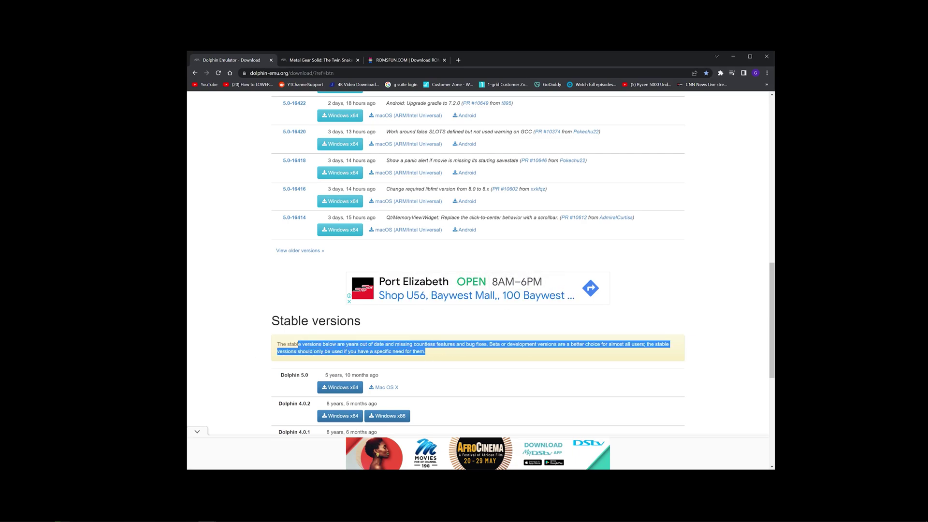
{"action": "scroll", "coordinate": [427, 327], "scroll_direction": "up", "scroll_amount": 15}
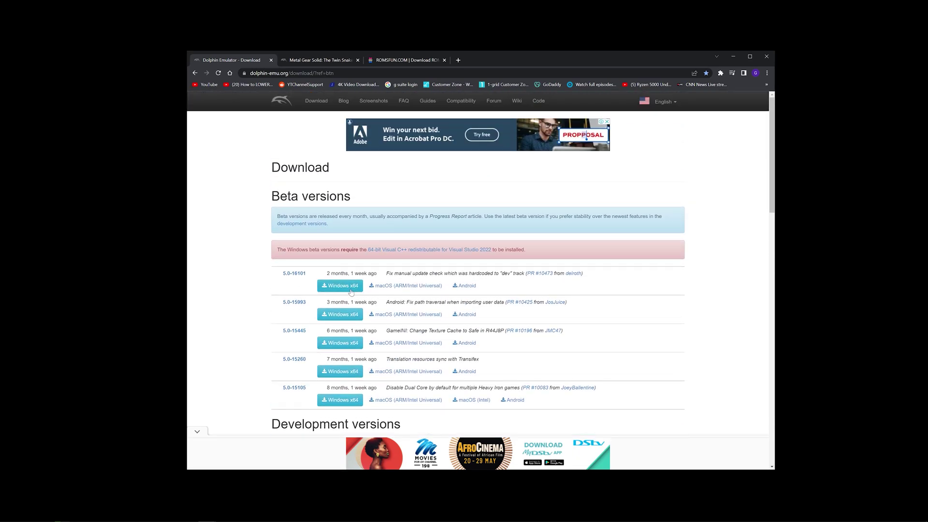
{"action": "left_click", "coordinate": [344, 287]}
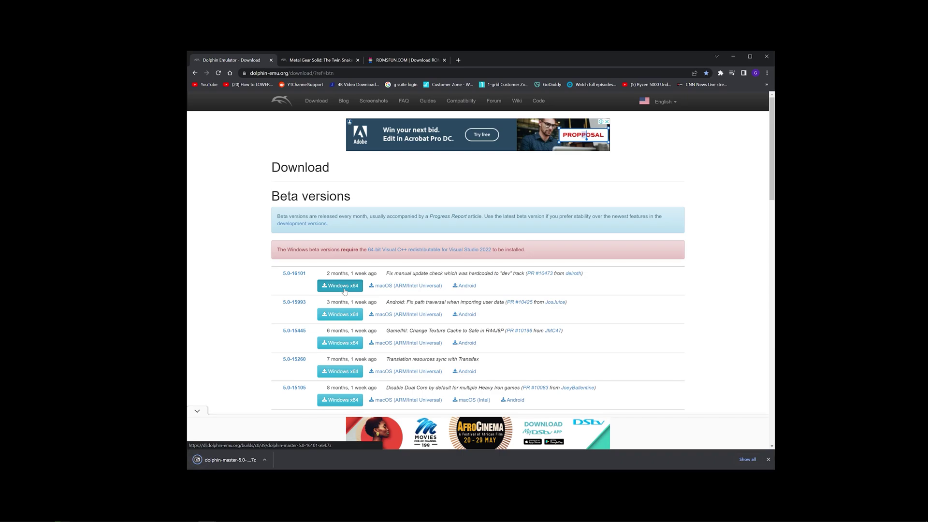
{"action": "right_click", "coordinate": [249, 283]}
{"action": "left_click", "coordinate": [249, 273]}
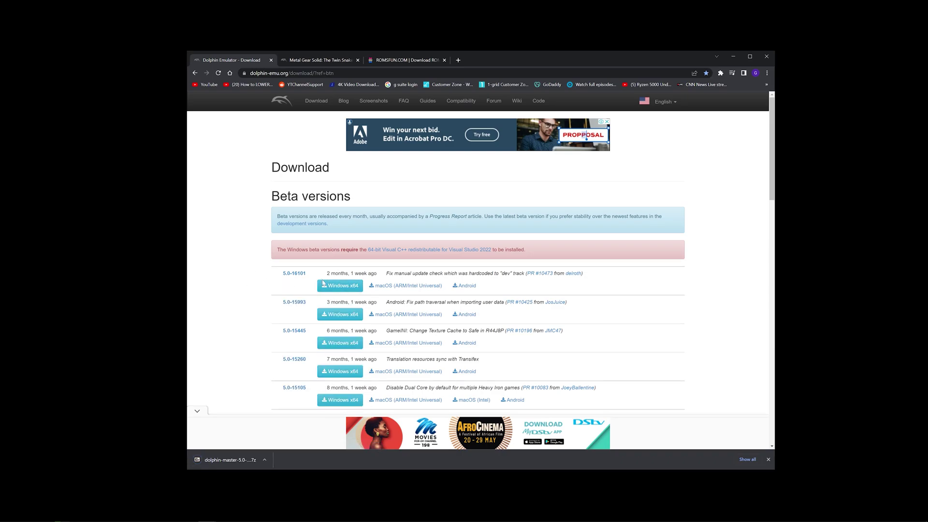
Step: Examine the Metal Gear Solid: The Twin Snakes 4Upscale forum thread, from the pack description and comparison images down to its download links
{"action": "left_click", "coordinate": [318, 62]}
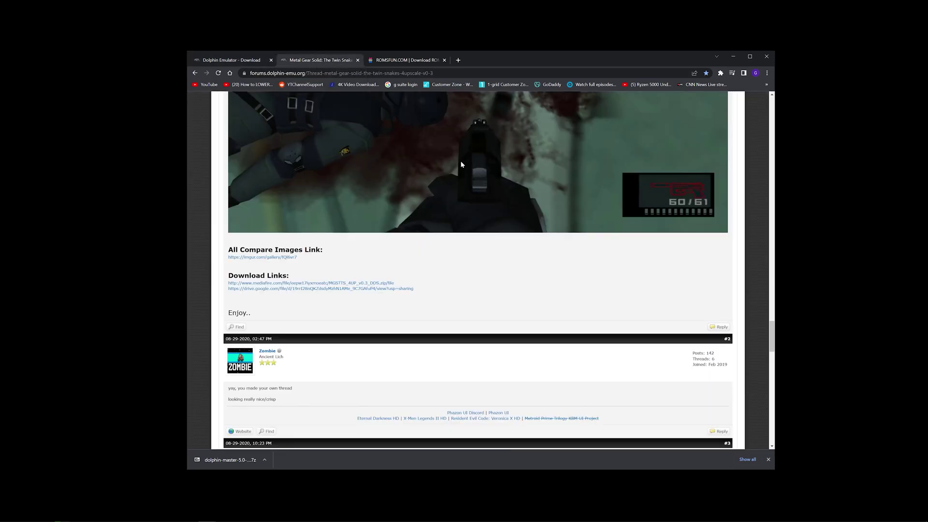
{"action": "scroll", "coordinate": [463, 164], "scroll_direction": "up", "scroll_amount": 15}
{"action": "scroll", "coordinate": [468, 157], "scroll_direction": "up", "scroll_amount": 15}
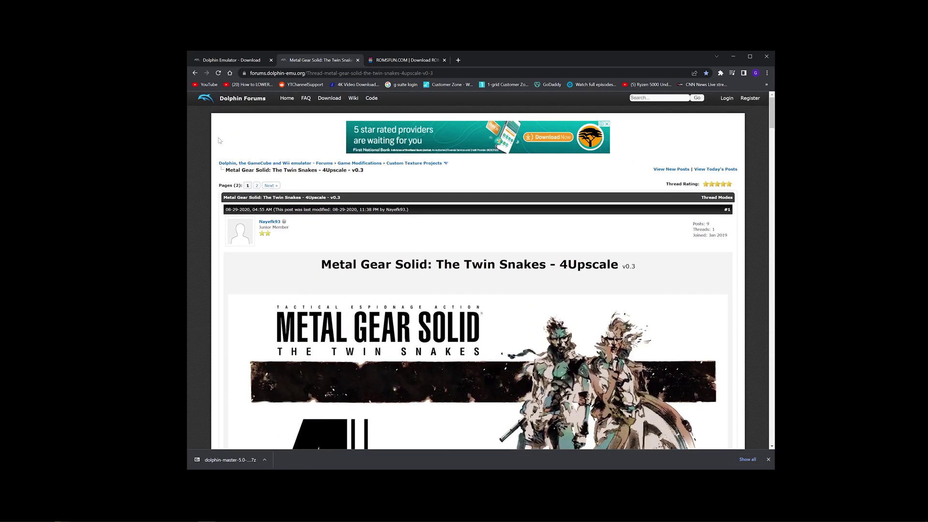
{"action": "key", "text": "ctrl+l"}
{"action": "scroll", "coordinate": [435, 266], "scroll_direction": "down", "scroll_amount": 15}
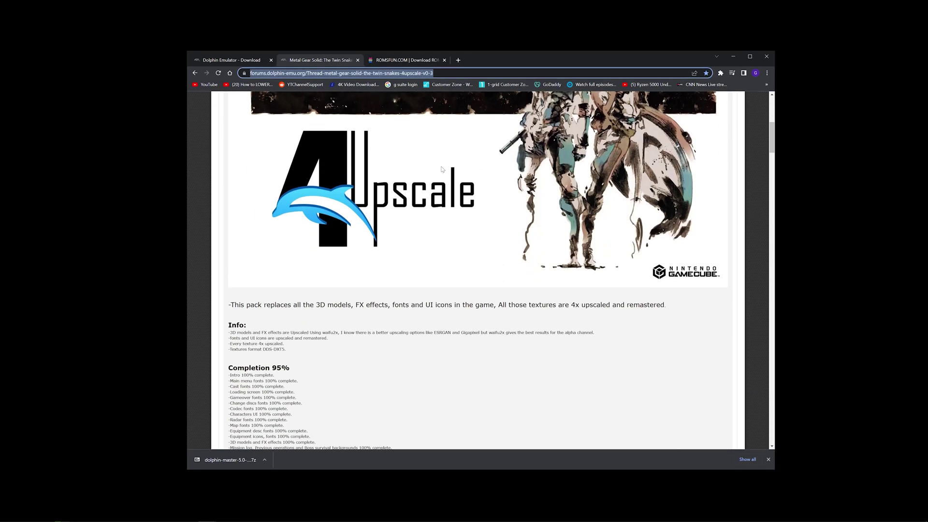
{"action": "scroll", "coordinate": [435, 267], "scroll_direction": "down", "scroll_amount": 20}
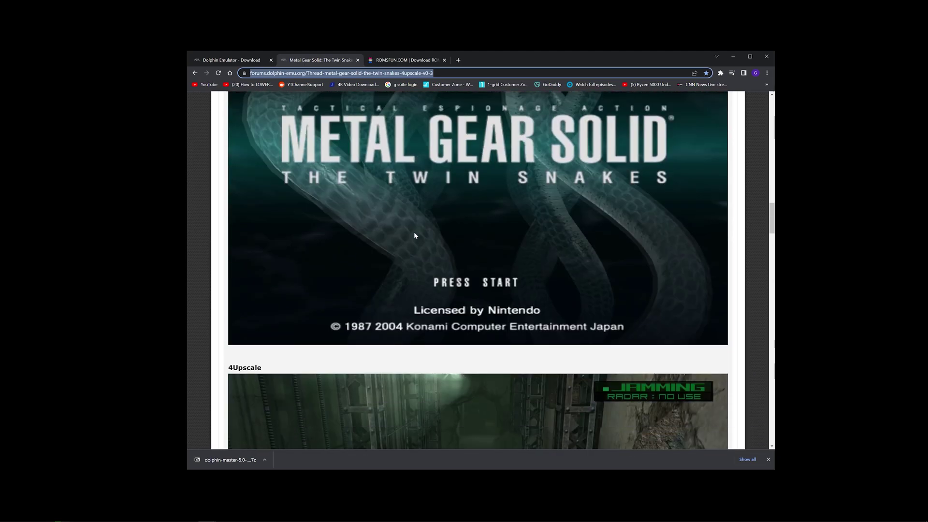
{"action": "scroll", "coordinate": [415, 190], "scroll_direction": "down", "scroll_amount": 15}
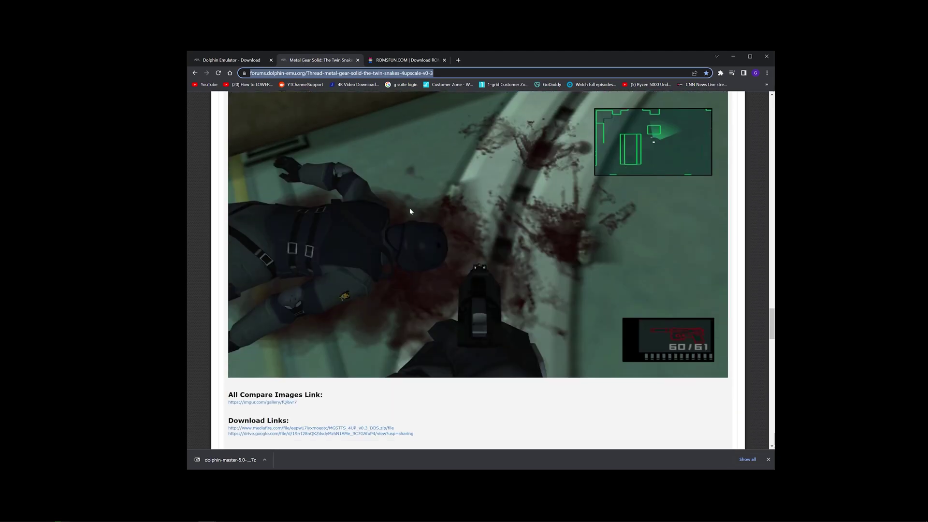
{"action": "scroll", "coordinate": [352, 180], "scroll_direction": "up", "scroll_amount": 3}
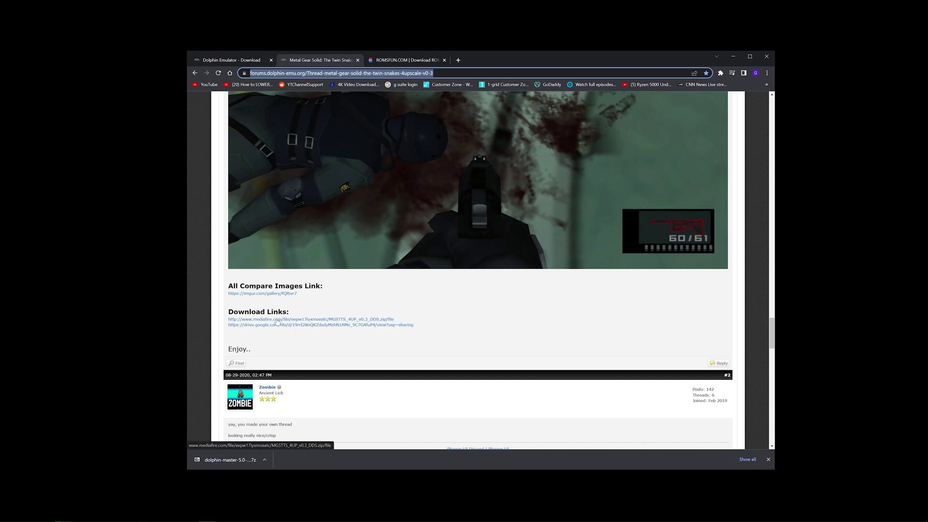
Step: Download the MGSTTS_4UP_v0.3_DDS zip through the thread's MediaFire link, and close the ad pop-up and the MediaFire page
{"action": "left_click", "coordinate": [284, 323]}
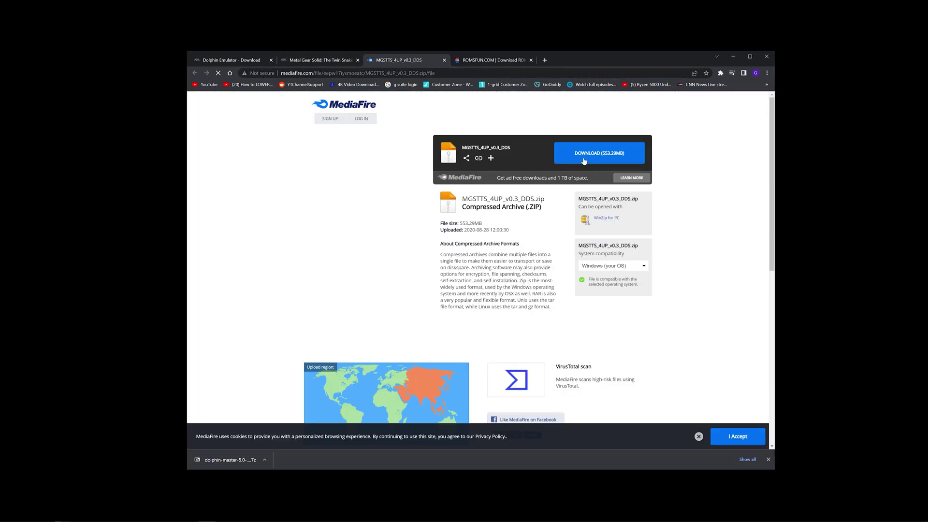
{"action": "left_click", "coordinate": [584, 151]}
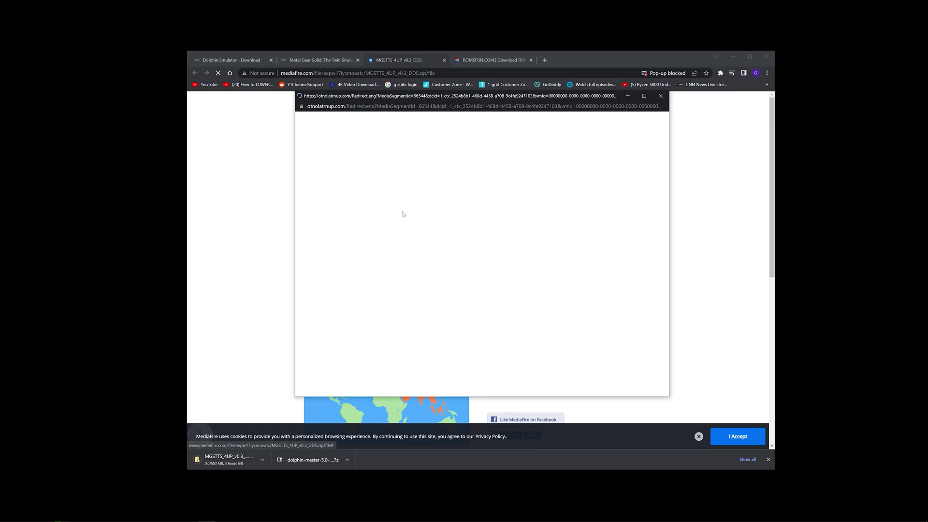
{"action": "left_click", "coordinate": [661, 96]}
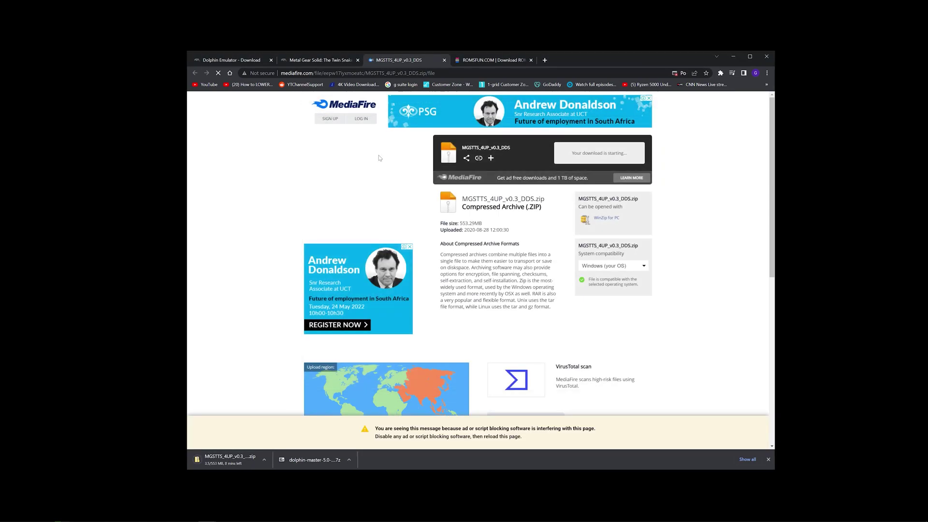
{"action": "left_click", "coordinate": [444, 60]}
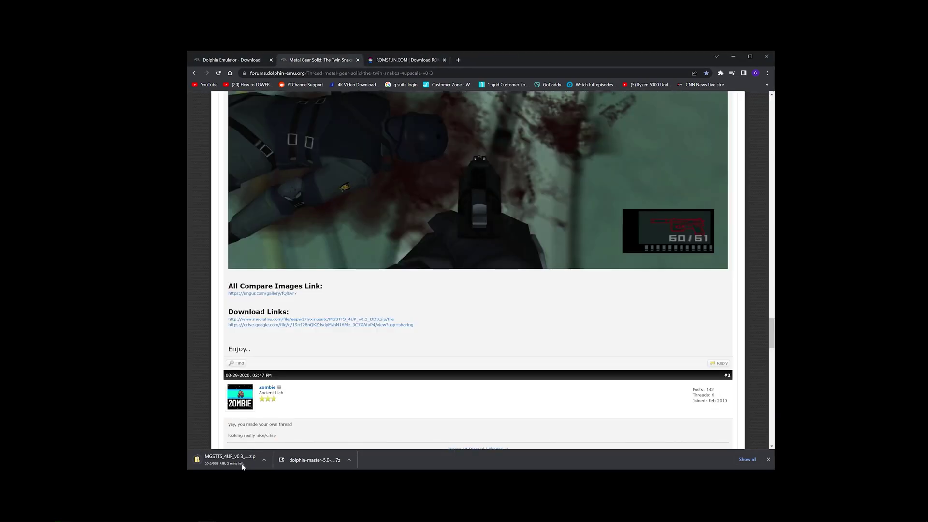
{"action": "right_click", "coordinate": [314, 59]}
{"action": "left_click", "coordinate": [305, 61]}
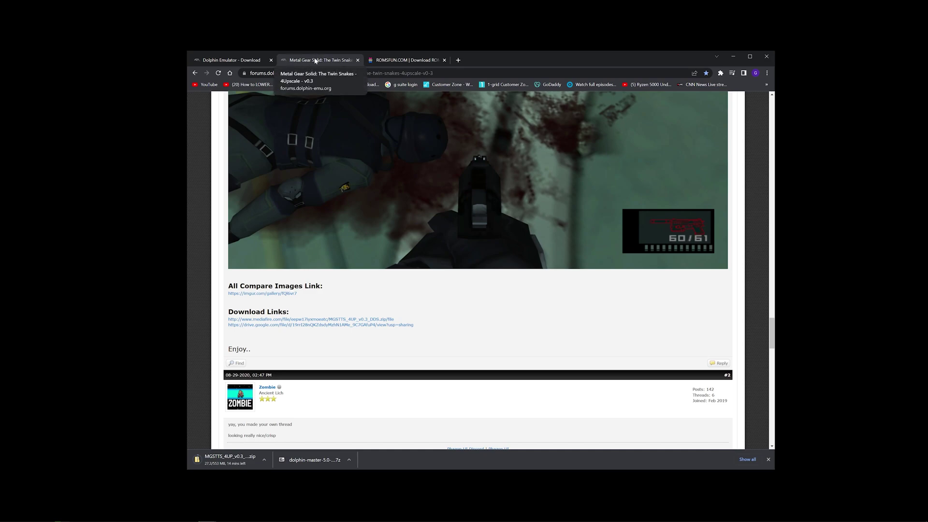
Step: Go back to the Metal Gear Solid: The Twin Snakes file list on romsfun.com and look at the USA Disc 1 and Disc 2 entries
{"action": "left_click", "coordinate": [388, 61]}
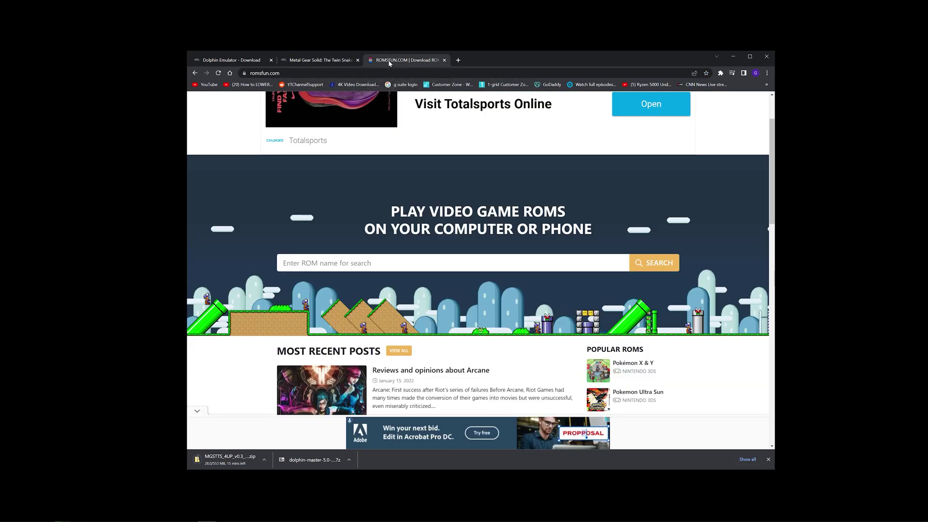
{"action": "scroll", "coordinate": [478, 251], "scroll_direction": "down", "scroll_amount": 7}
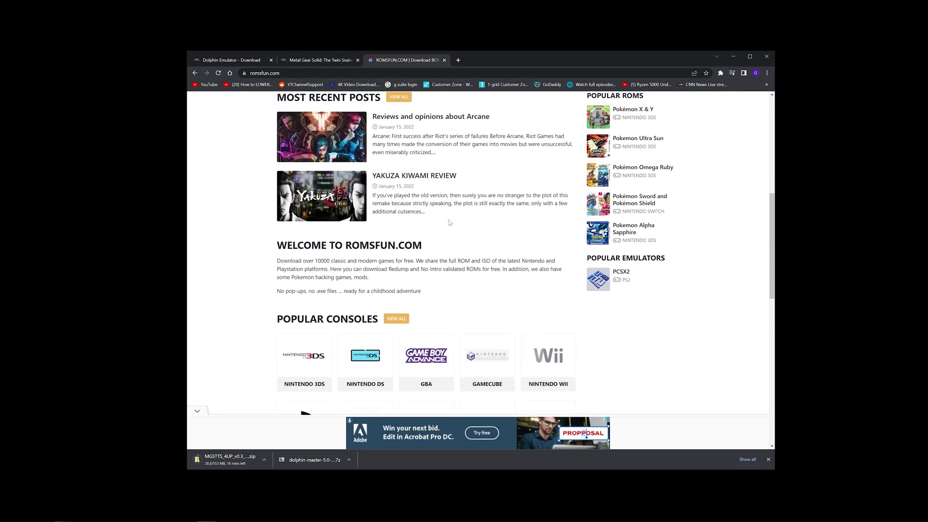
{"action": "left_click", "coordinate": [194, 73]}
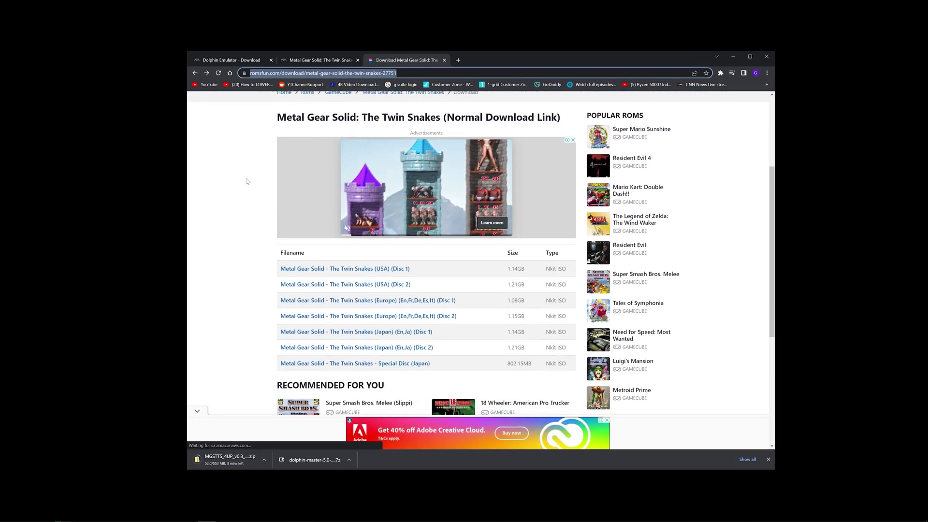
{"action": "left_click", "coordinate": [198, 238]}
{"action": "middle_click", "coordinate": [489, 61]}
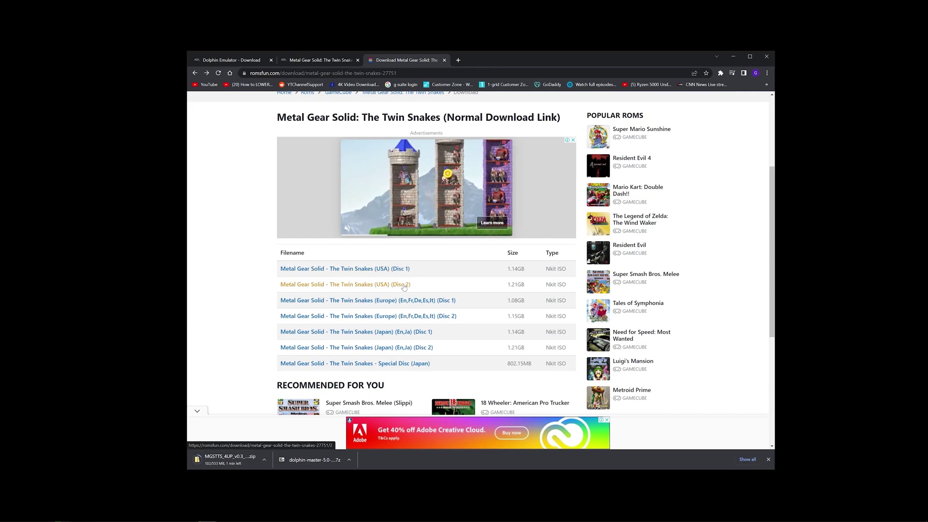
{"action": "scroll", "coordinate": [449, 223], "scroll_direction": "up", "scroll_amount": 3}
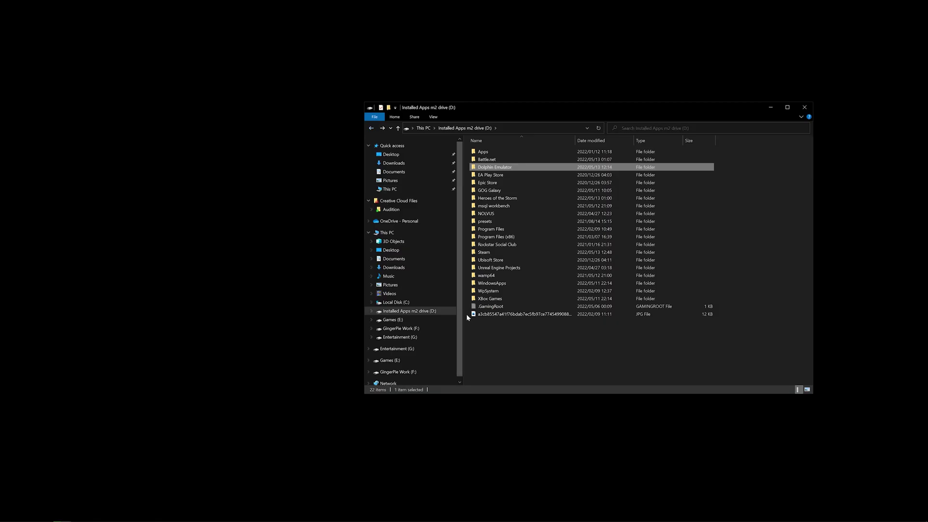
Step: Switch to File Explorer and open the Dolphin Emulator folder on the D: drive
{"action": "left_click", "coordinate": [493, 341]}
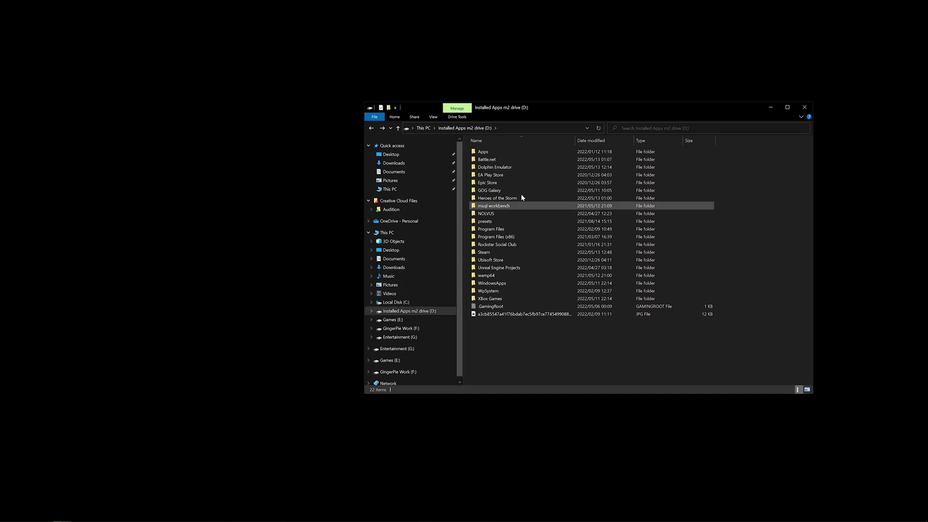
{"action": "left_click", "coordinate": [509, 169]}
{"action": "right_click", "coordinate": [510, 169]}
{"action": "left_click", "coordinate": [425, 313]}
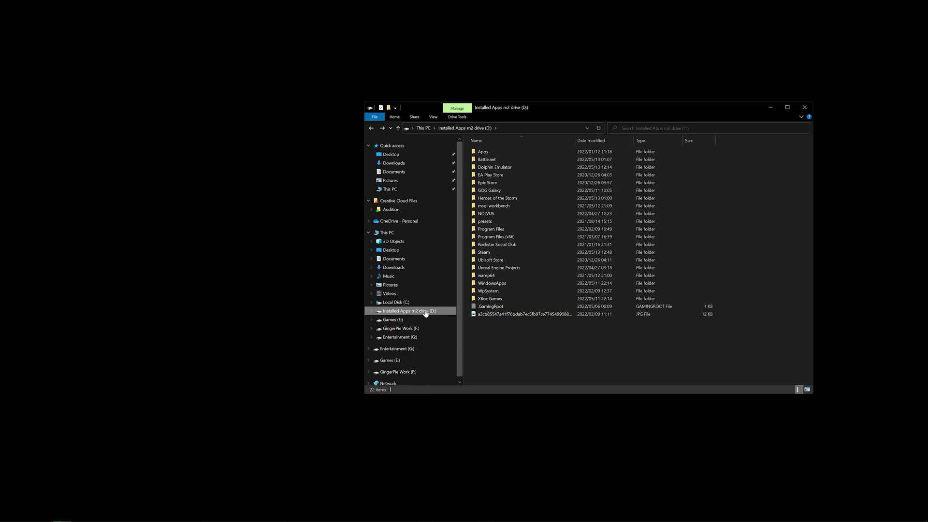
{"action": "double_click", "coordinate": [498, 167]}
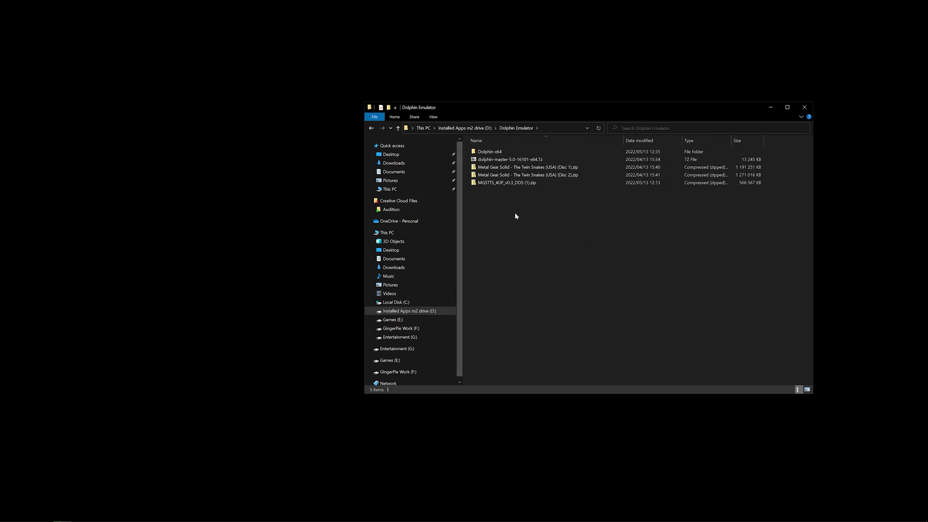
Step: Check the two Twin Snakes disc archives, the texture pack zip and the emulator archive in the Dolphin Emulator folder
{"action": "left_click", "coordinate": [503, 168]}
{"action": "left_click", "coordinate": [501, 175]}
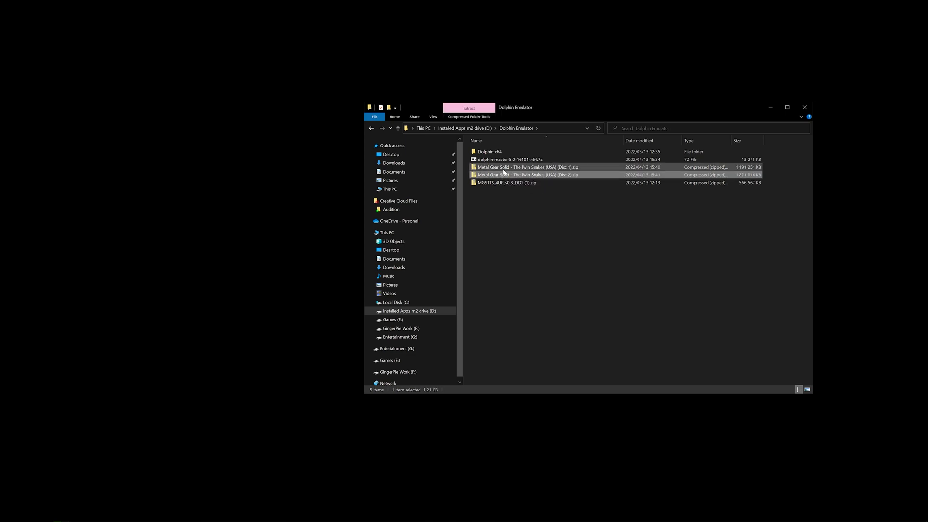
{"action": "left_click", "coordinate": [503, 184]}
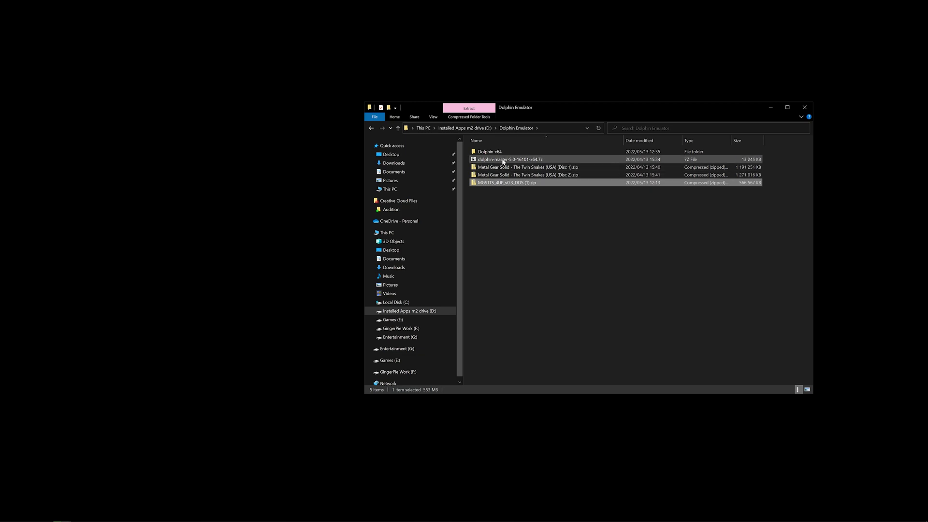
{"action": "key", "text": "Home"}
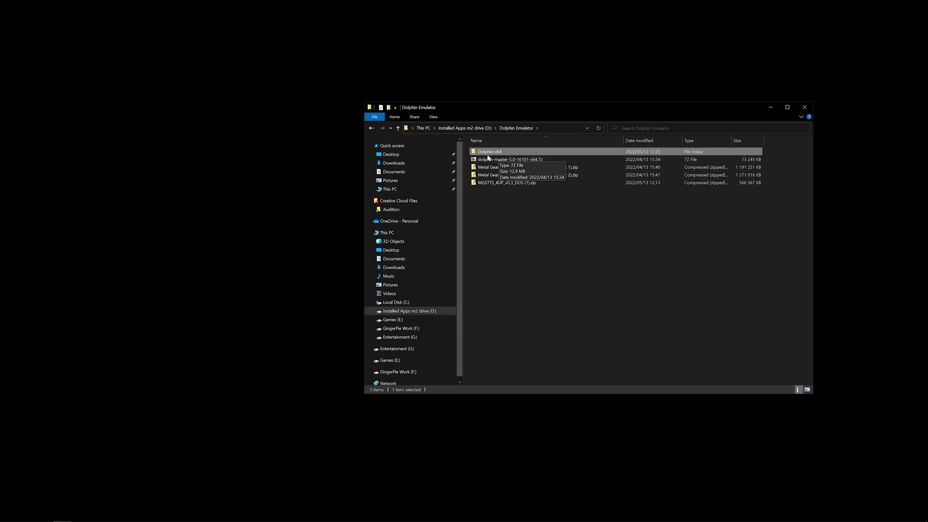
{"action": "key", "text": "Down"}
{"action": "key", "text": "Down"}
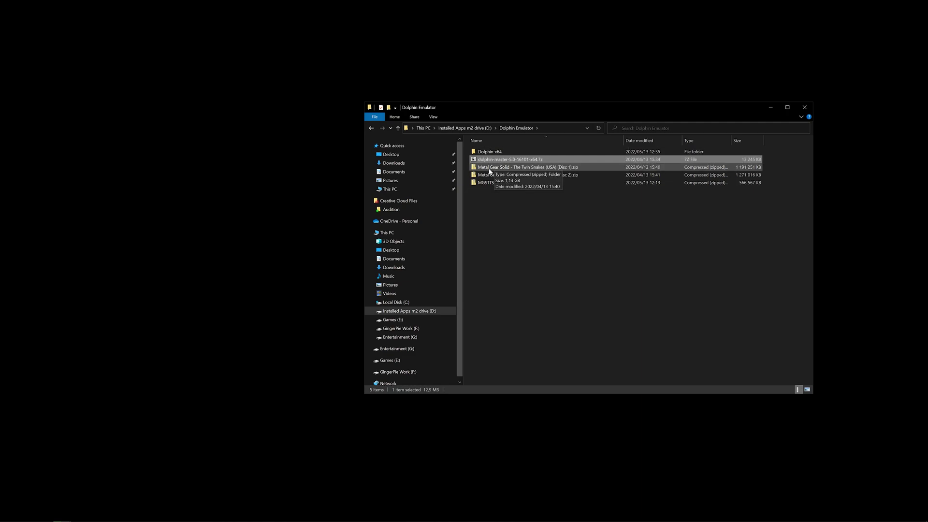
Step: Open the dolphin-master-5.0-16101-x64.7z archive in 7-Zip and move its window aside so the folder's file names are visible
{"action": "left_click", "coordinate": [515, 160]}
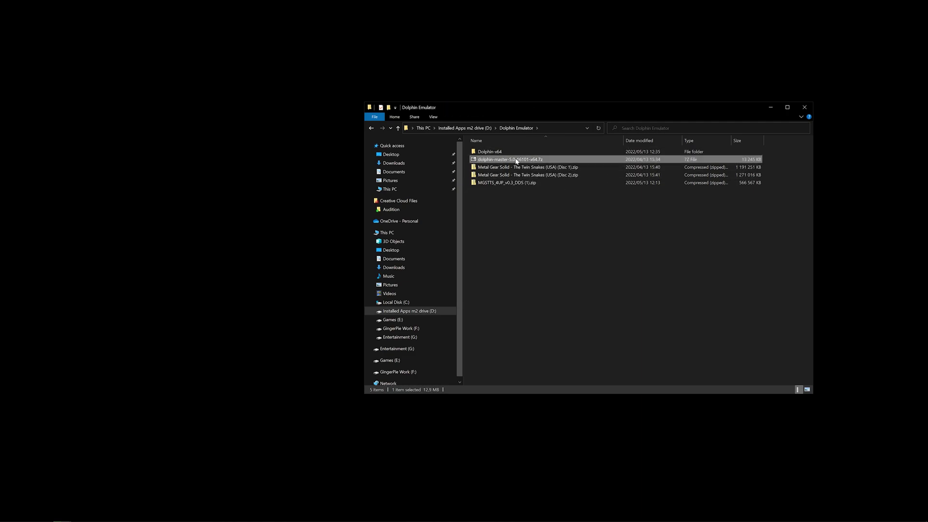
{"action": "double_click", "coordinate": [515, 160]}
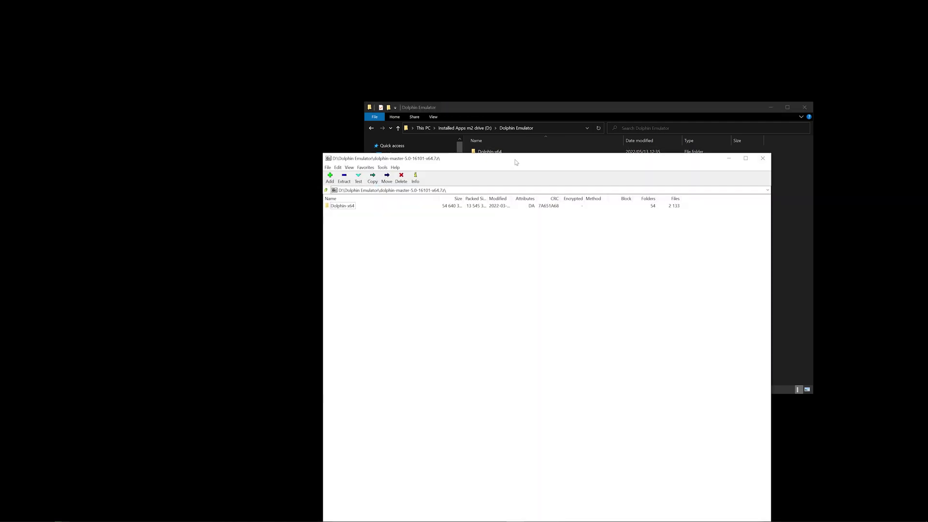
{"action": "left_click_drag", "start_coordinate": [502, 165], "coordinate": [760, 182]}
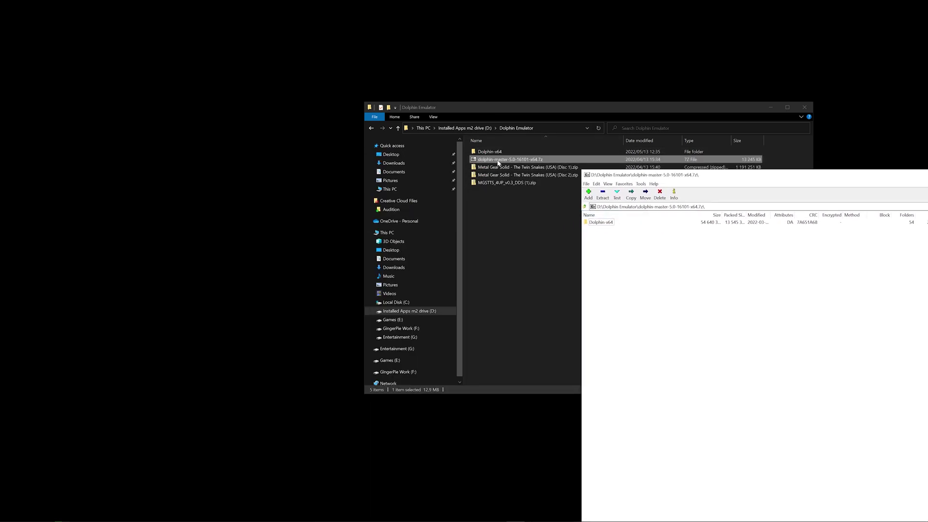
Step: Close the 7-Zip archive window and view the two Twin Snakes disc images in the ISO folder inside Dolphin-x64
{"action": "left_click_drag", "start_coordinate": [856, 178], "coordinate": [659, 177]}
{"action": "left_click", "coordinate": [826, 175]}
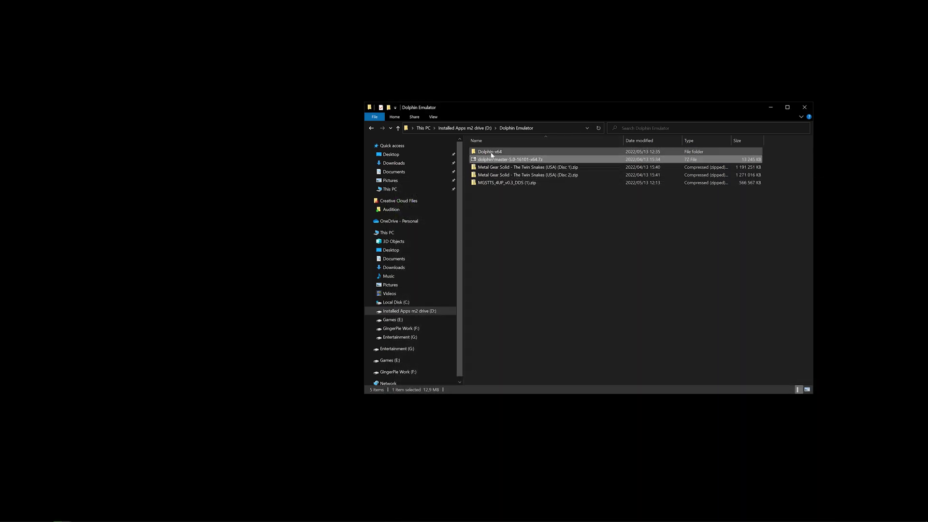
{"action": "double_click", "coordinate": [481, 153]}
{"action": "right_click", "coordinate": [482, 153]}
{"action": "left_click", "coordinate": [481, 154]}
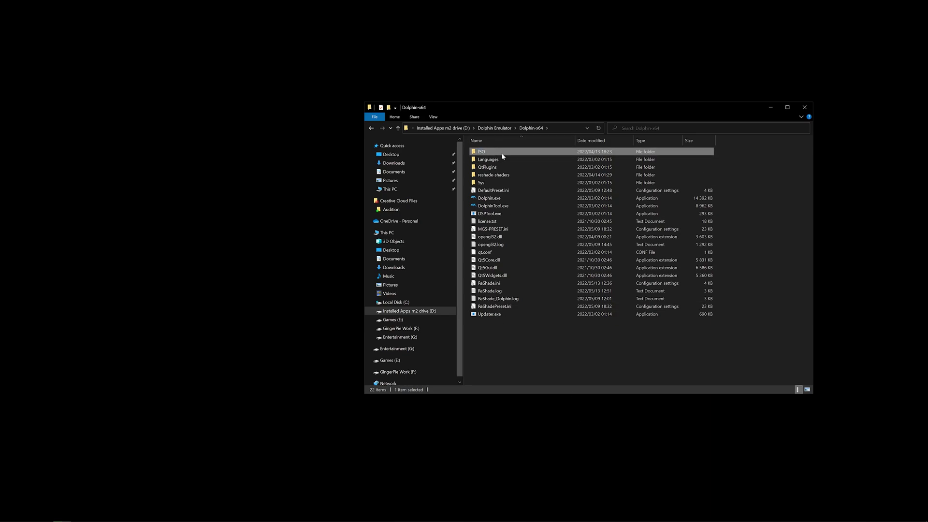
{"action": "double_click", "coordinate": [485, 154]}
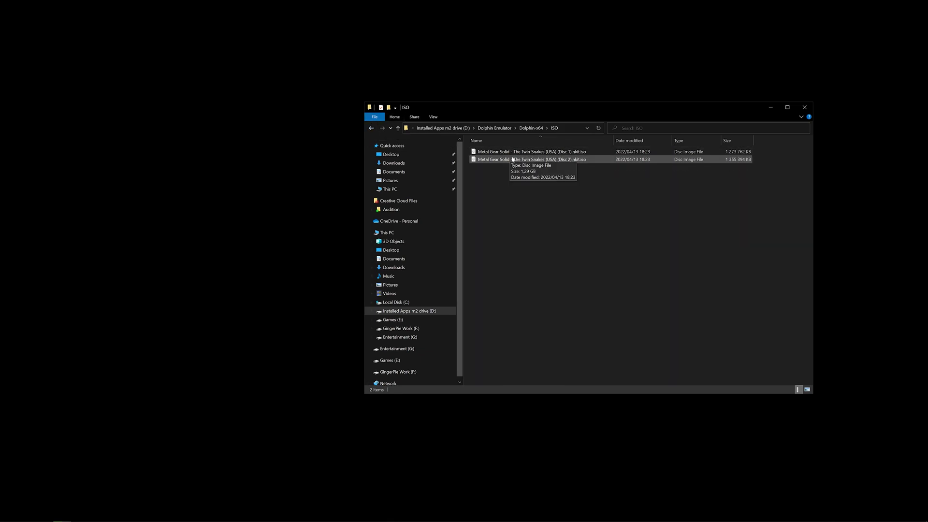
Step: Return to the Dolphin-x64 folder, point out the reshade-shaders folder, and go back up to the Dolphin Emulator folder
{"action": "left_click", "coordinate": [371, 128]}
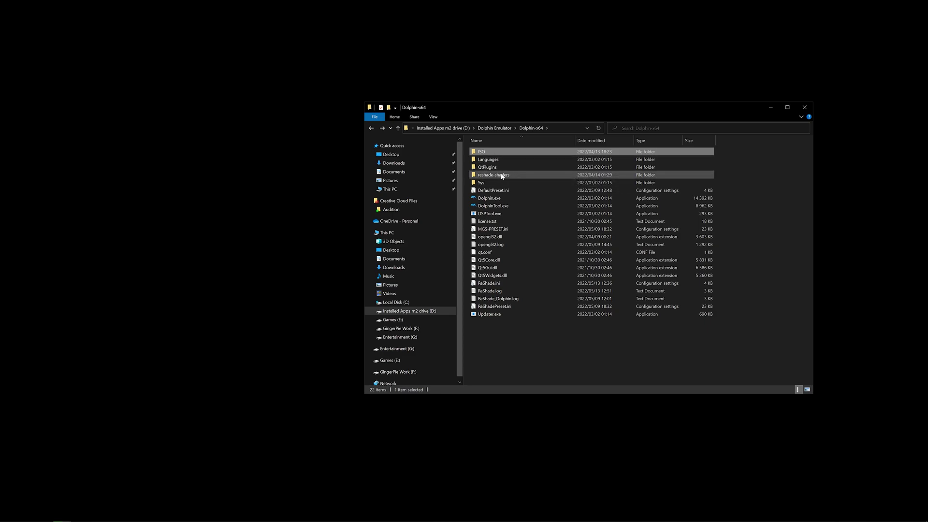
{"action": "left_click", "coordinate": [501, 176]}
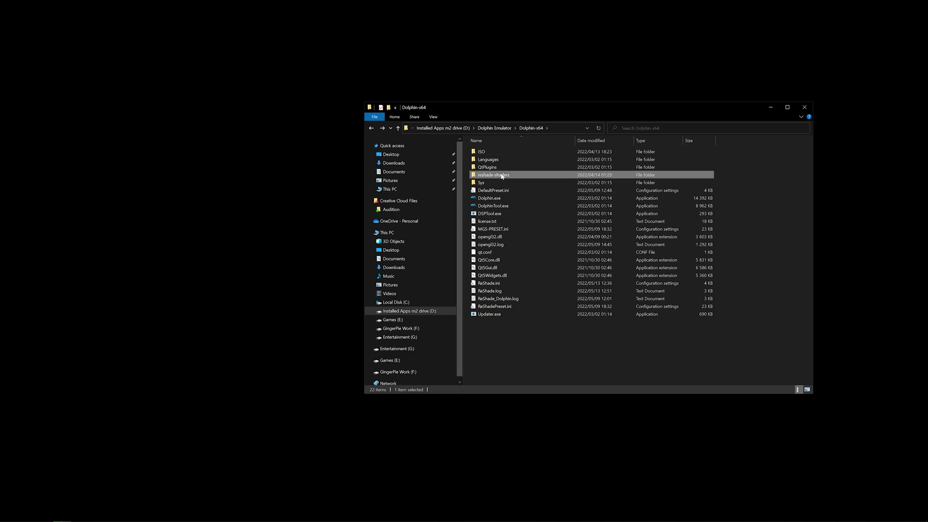
{"action": "left_click", "coordinate": [371, 128]}
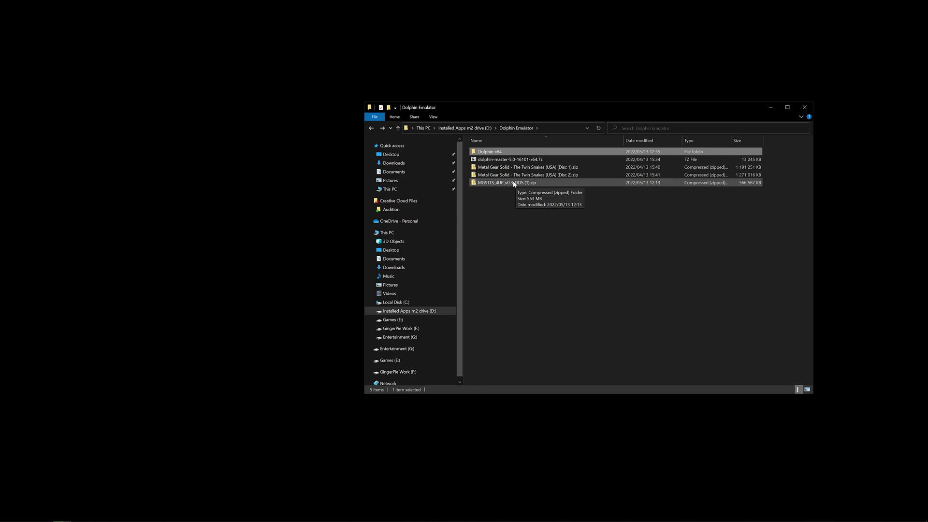
Step: Launch Dolphin.exe from the Dolphin-x64 folder and decline usage statistics reporting
{"action": "double_click", "coordinate": [501, 155]}
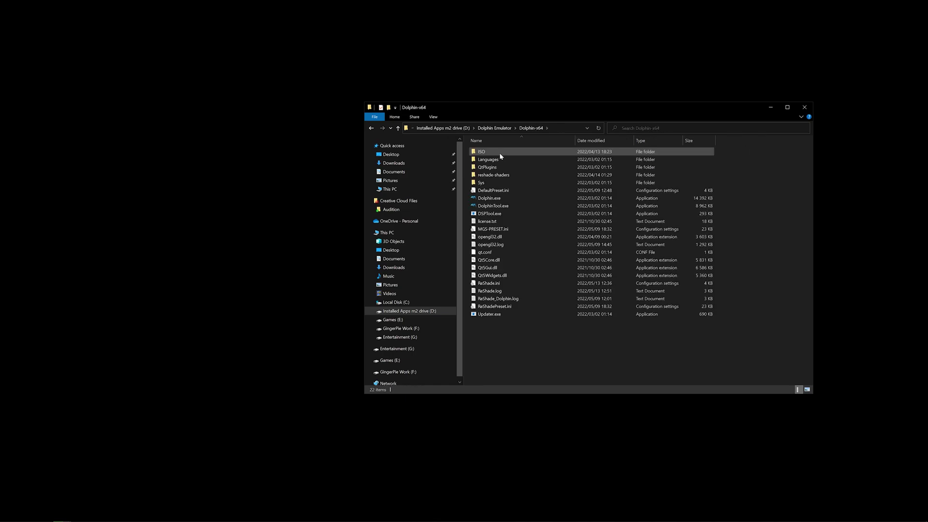
{"action": "double_click", "coordinate": [494, 200]}
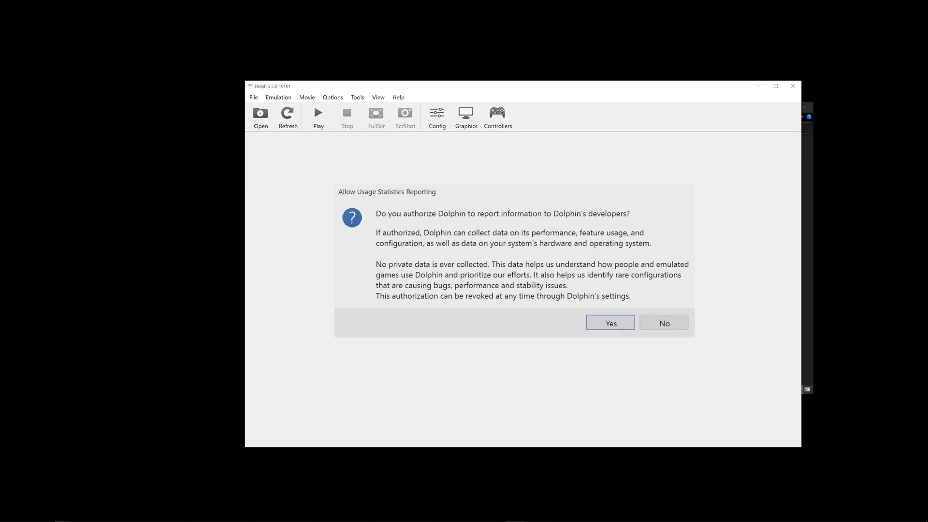
{"action": "left_click", "coordinate": [511, 337]}
{"action": "key", "text": "Return"}
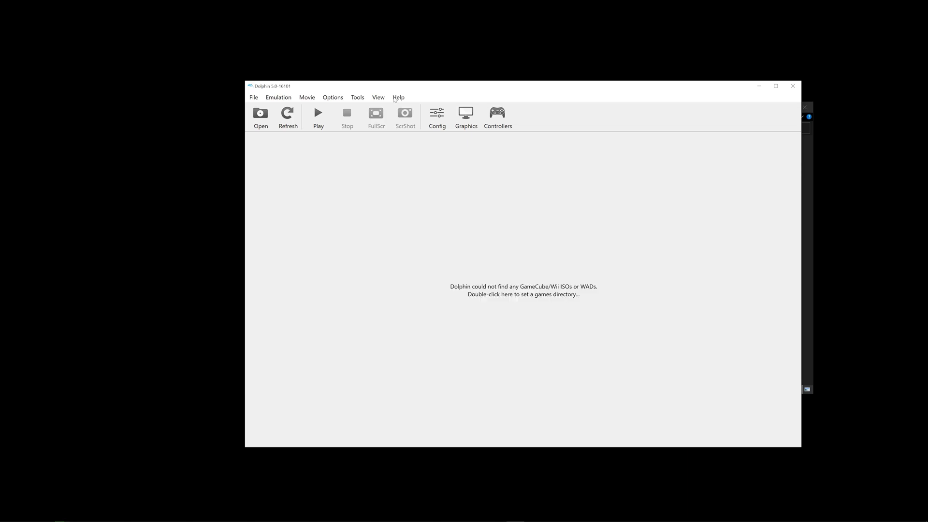
Step: Set the ISO folder inside Dolphin-x64 as the games directory
{"action": "double_click", "coordinate": [506, 295]}
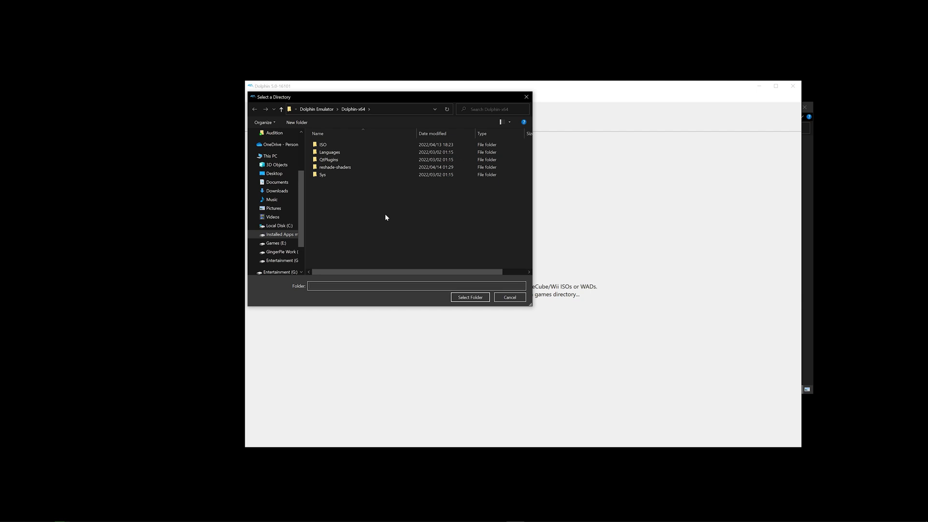
{"action": "left_click", "coordinate": [336, 146]}
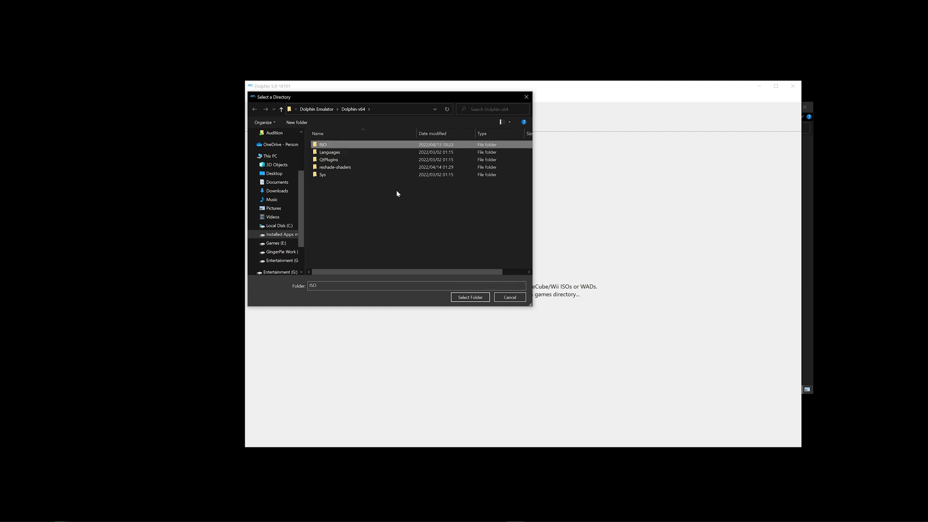
{"action": "left_click", "coordinate": [468, 297]}
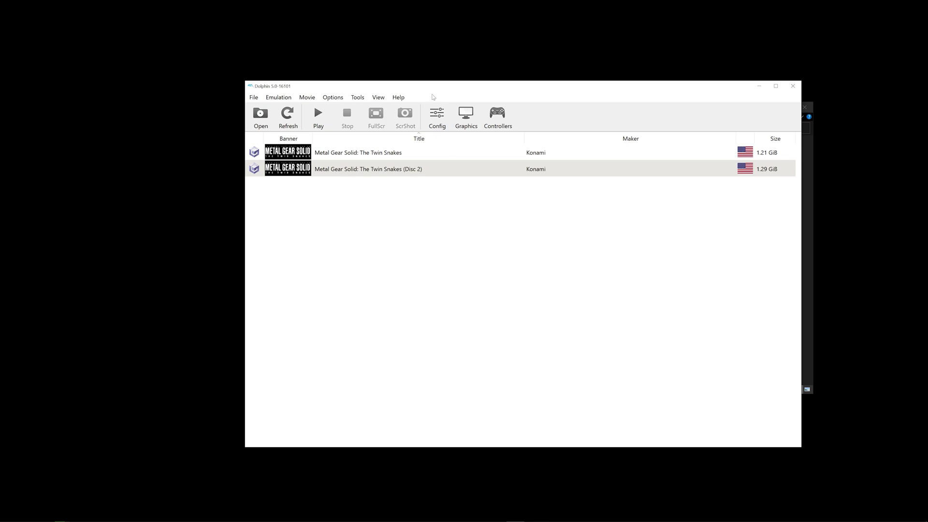
Step: Review the General, Interface, Audio, Paths, GameCube, Wii and Advanced pages of the Dolphin settings, and close them
{"action": "left_click", "coordinate": [440, 116]}
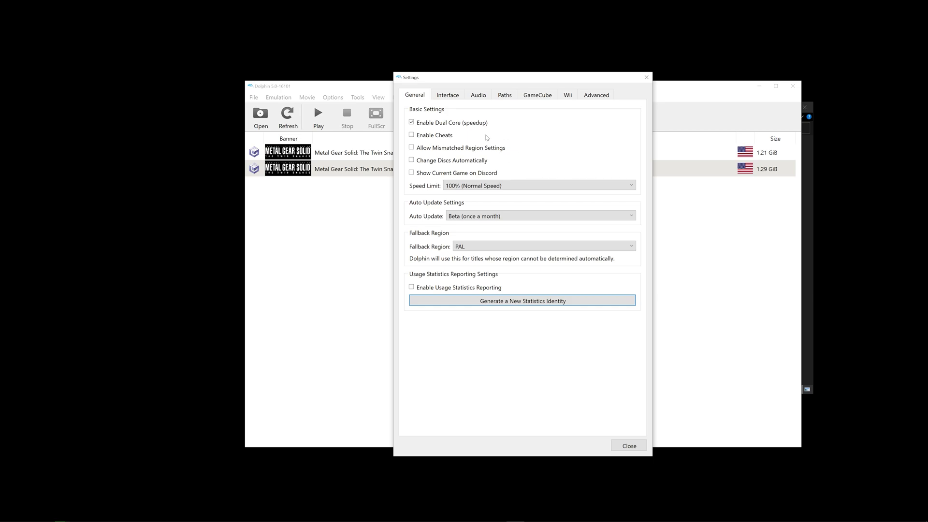
{"action": "left_click", "coordinate": [449, 96]}
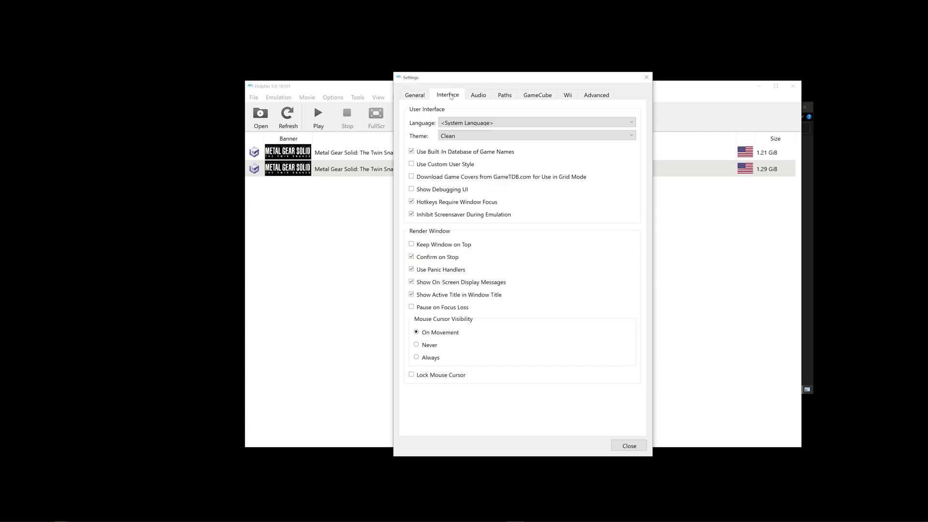
{"action": "left_click", "coordinate": [479, 97]}
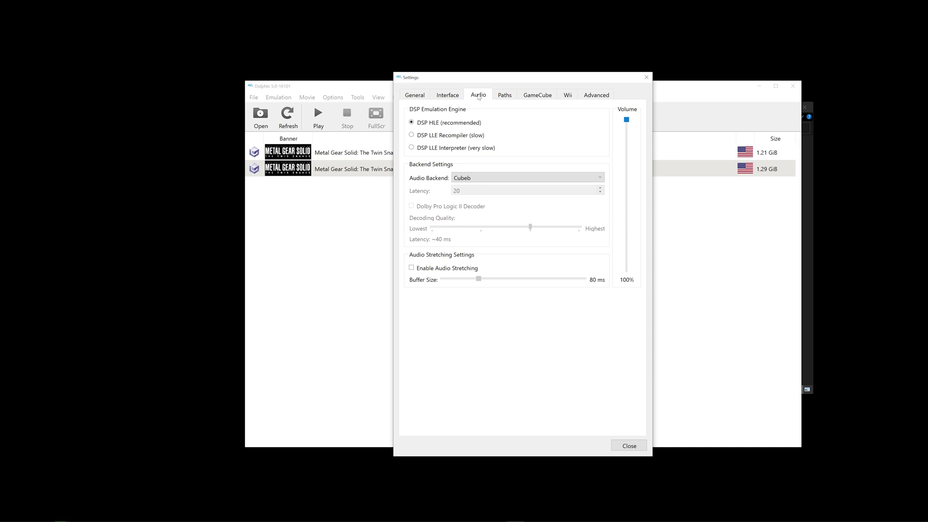
{"action": "left_click", "coordinate": [506, 96]}
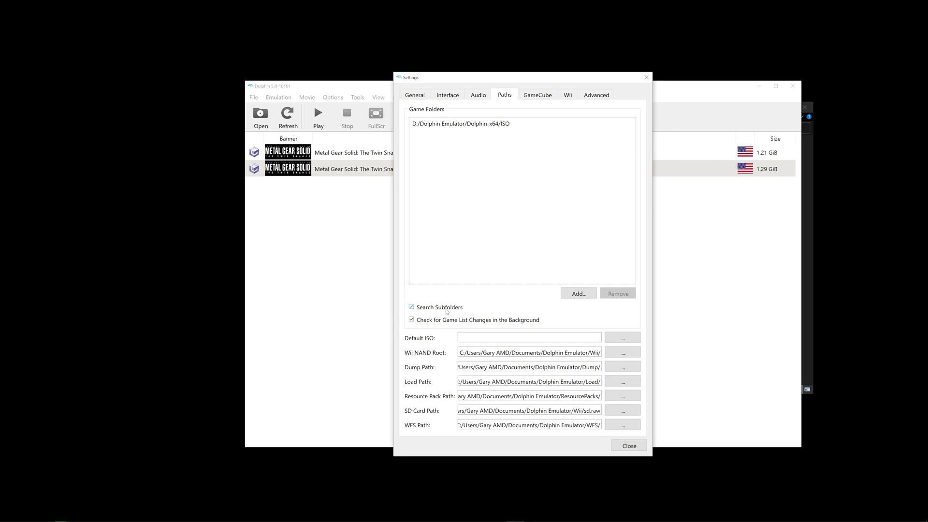
{"action": "left_click", "coordinate": [530, 96]}
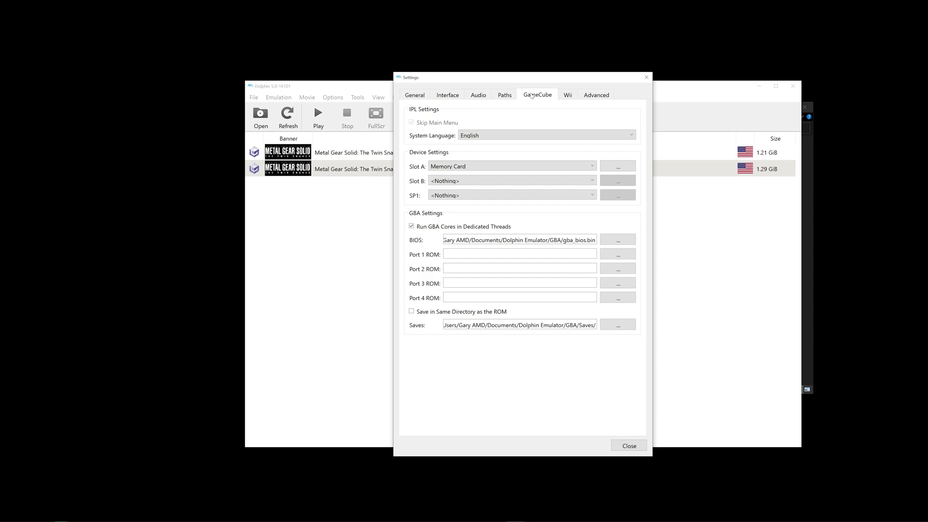
{"action": "left_click", "coordinate": [568, 97]}
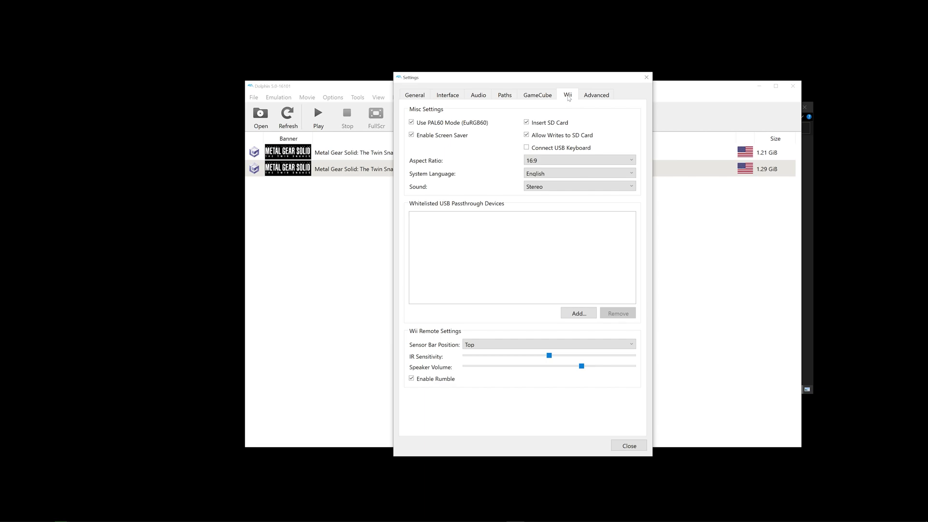
{"action": "left_click", "coordinate": [599, 96]}
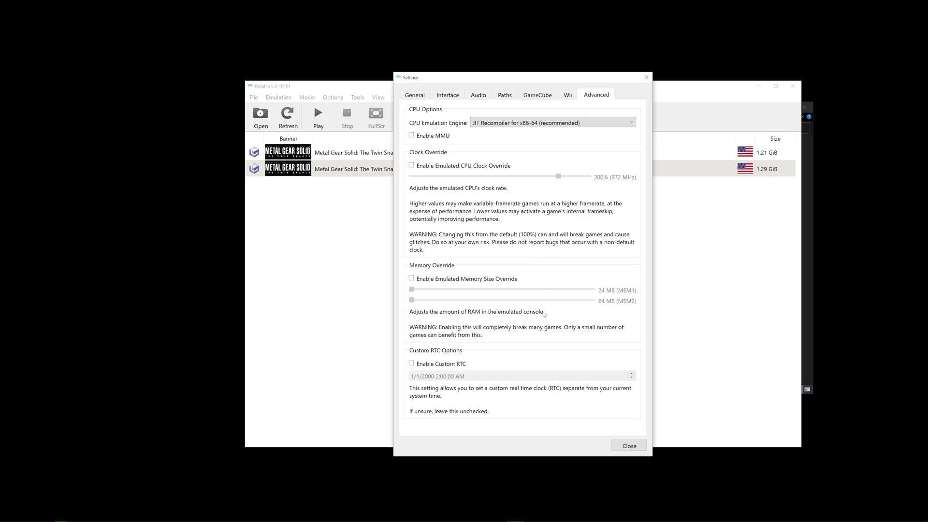
{"action": "left_click", "coordinate": [630, 444]}
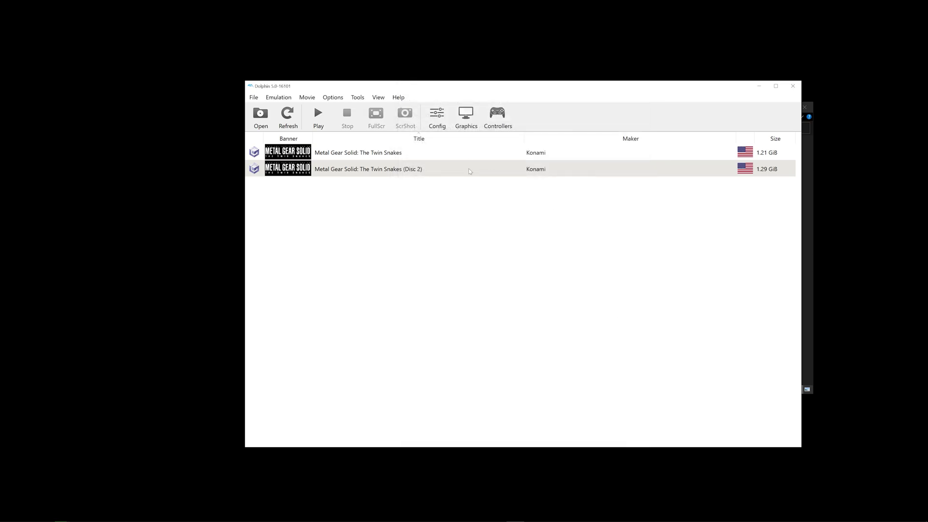
Step: In the graphics configuration, choose OpenGL as the backend and Stretch to Window as the aspect ratio
{"action": "left_click", "coordinate": [466, 117]}
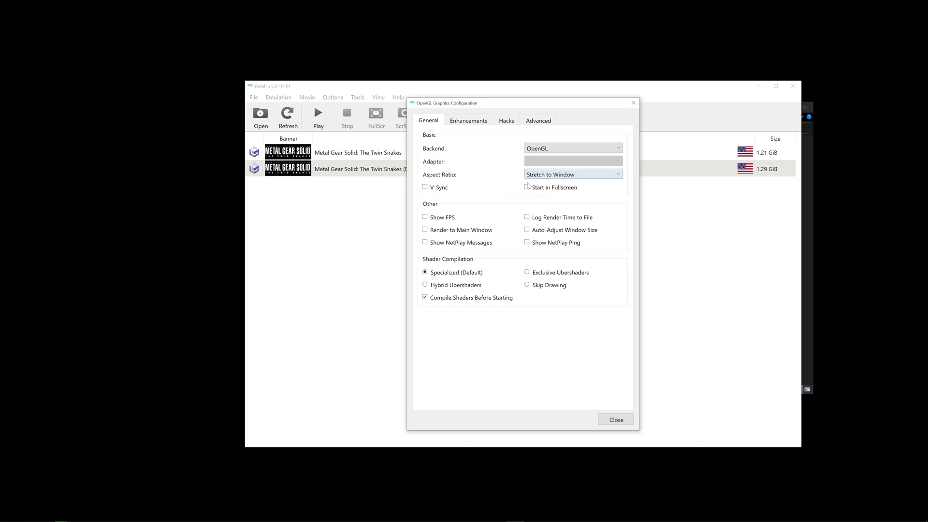
{"action": "mouse_move", "coordinate": [551, 152]}
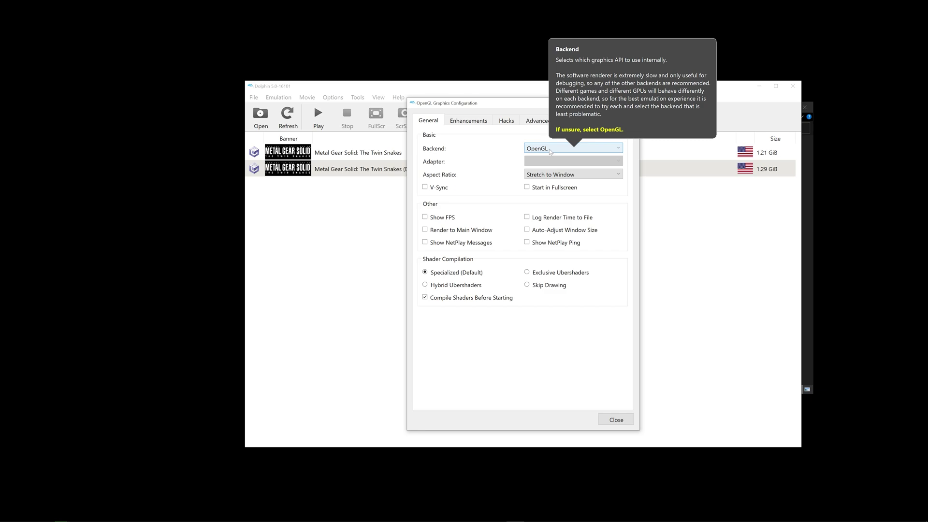
{"action": "left_click", "coordinate": [549, 149]}
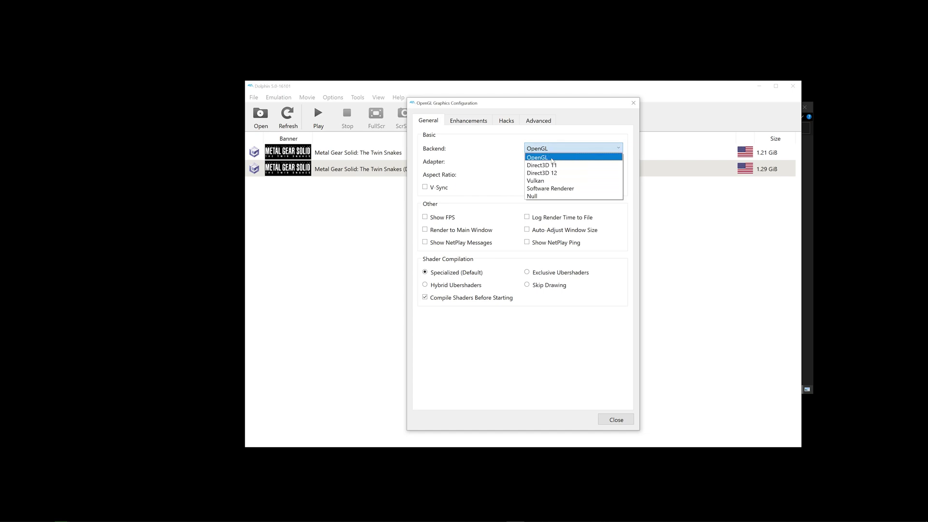
{"action": "left_click", "coordinate": [553, 159]}
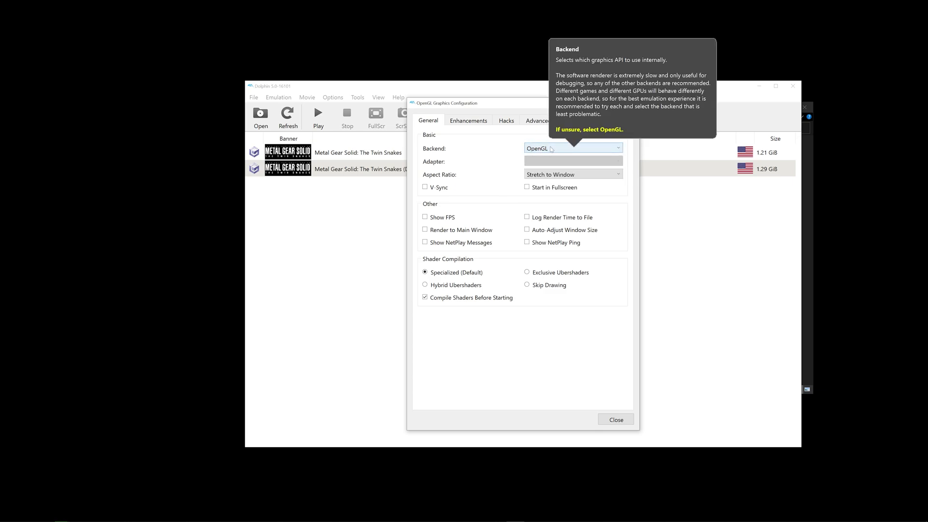
{"action": "left_click", "coordinate": [579, 177]}
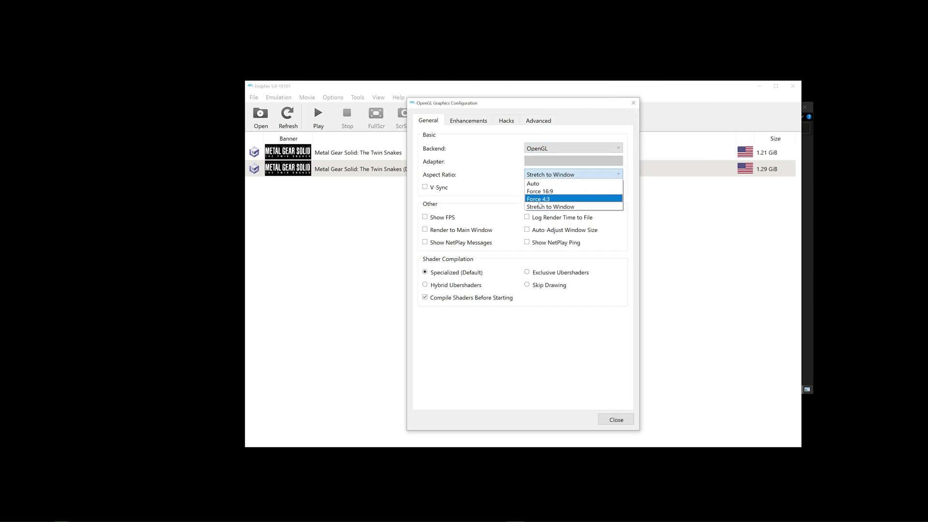
{"action": "left_click", "coordinate": [560, 209]}
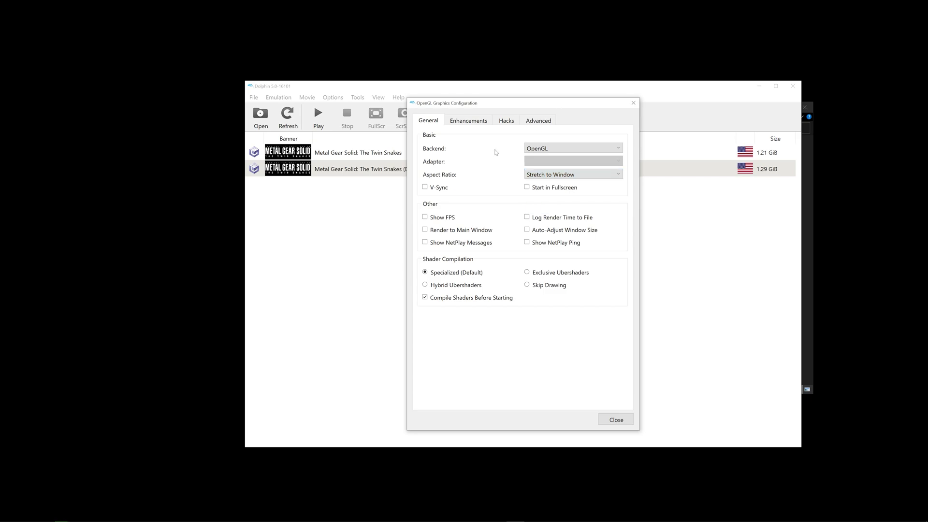
Step: Set the graphics enhancements to 8x Native (5120x4224) for 5K internal resolution with anti-aliasing at None
{"action": "left_click", "coordinate": [474, 123]}
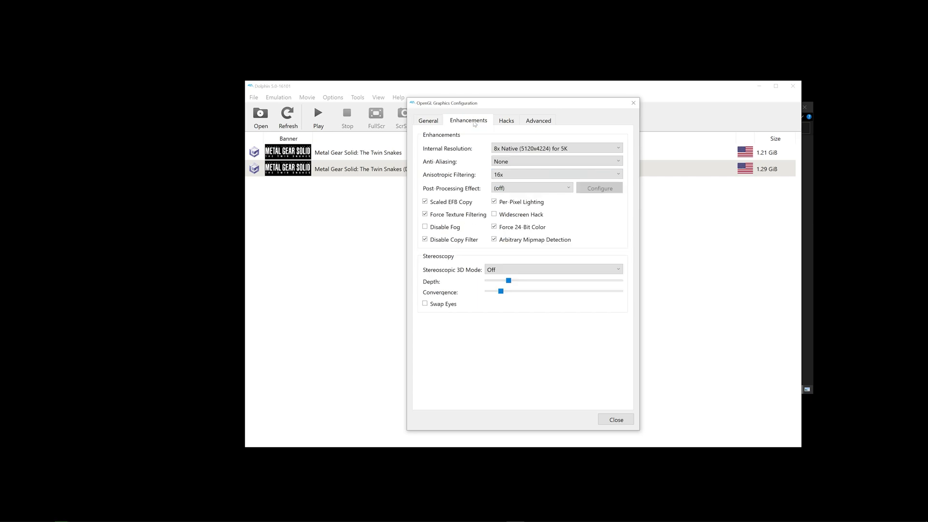
{"action": "left_click", "coordinate": [547, 149]}
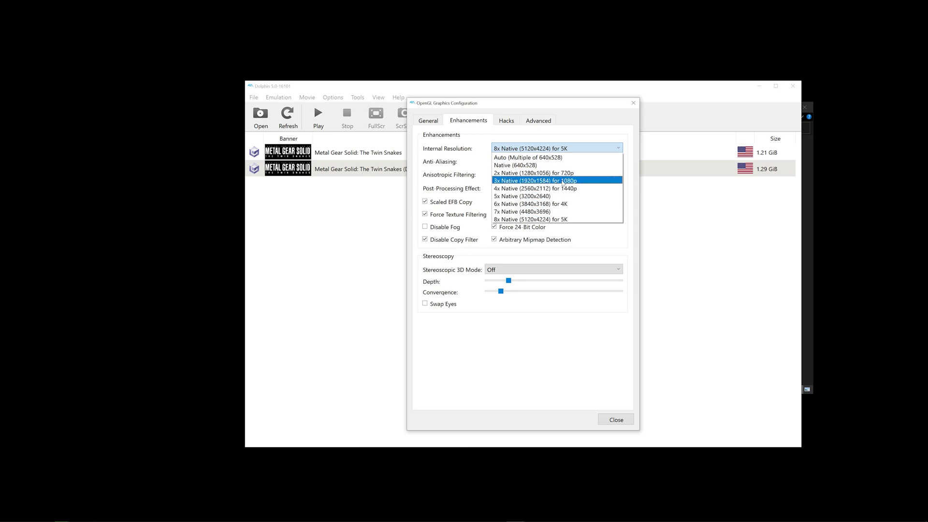
{"action": "left_click", "coordinate": [557, 219]}
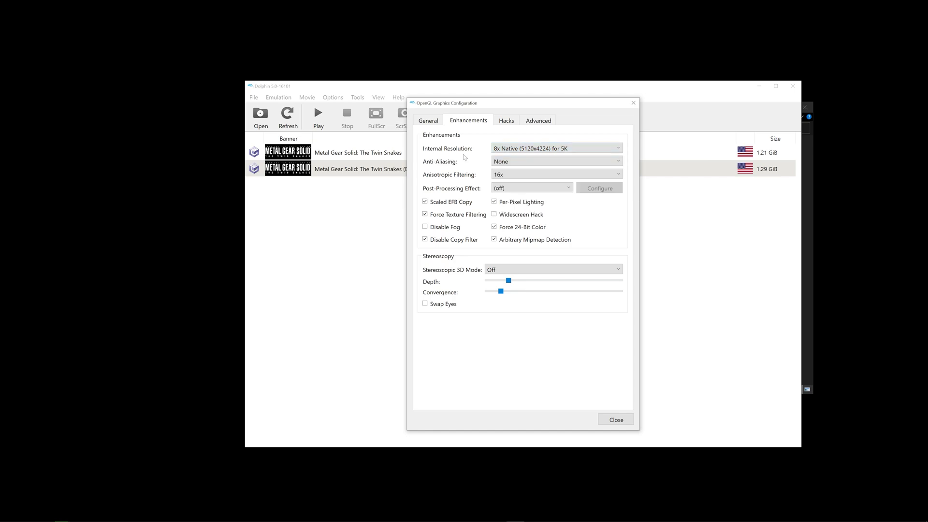
{"action": "left_click", "coordinate": [548, 162]}
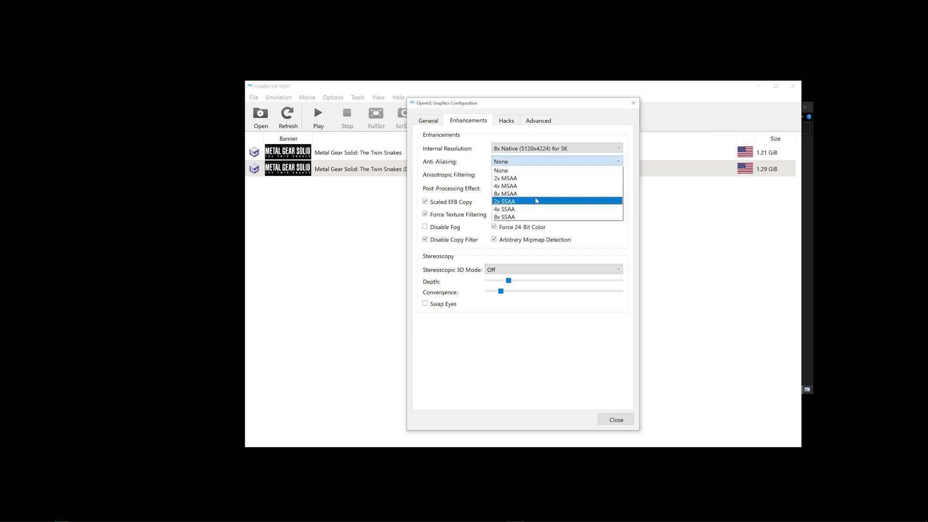
{"action": "left_click", "coordinate": [527, 165]}
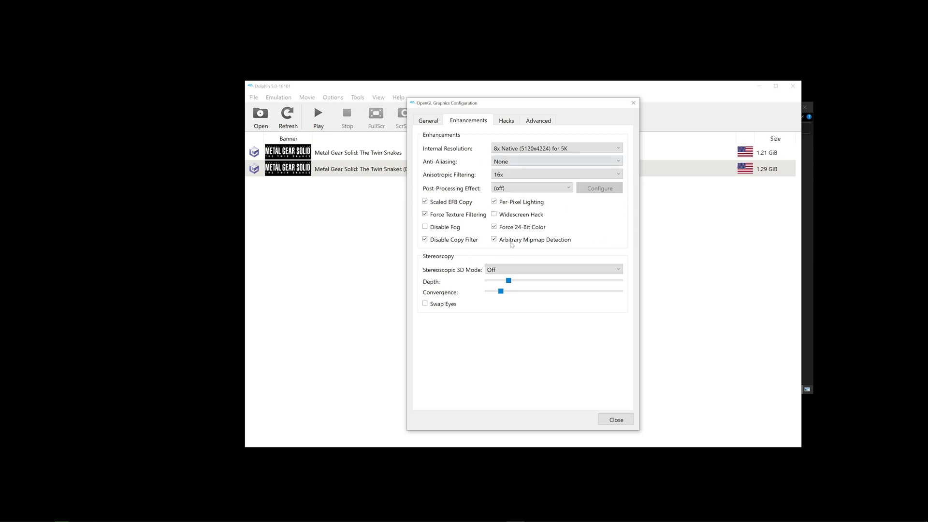
{"action": "key", "text": "Tab"}
{"action": "mouse_move", "coordinate": [569, 154]}
Step: Check the Hacks and Advanced graphics options, and close the graphics configuration
{"action": "left_click", "coordinate": [511, 123]}
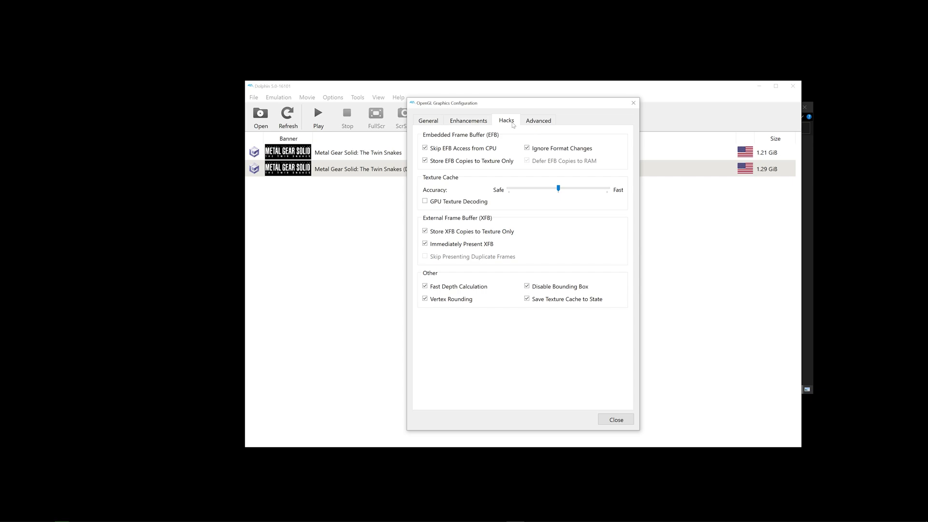
{"action": "left_click", "coordinate": [548, 123]}
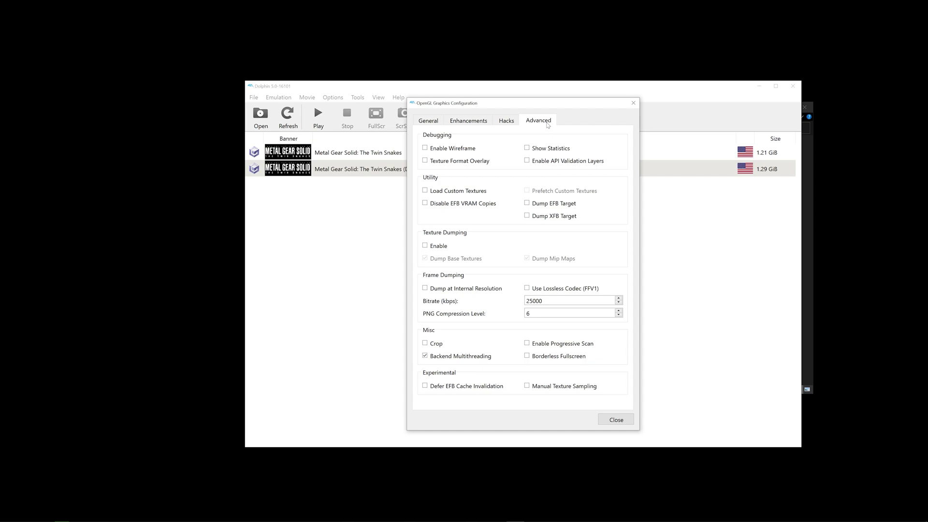
{"action": "left_click", "coordinate": [630, 420]}
Step: Open the controller settings and choose None for GameCube Port 4
{"action": "left_click", "coordinate": [505, 115]}
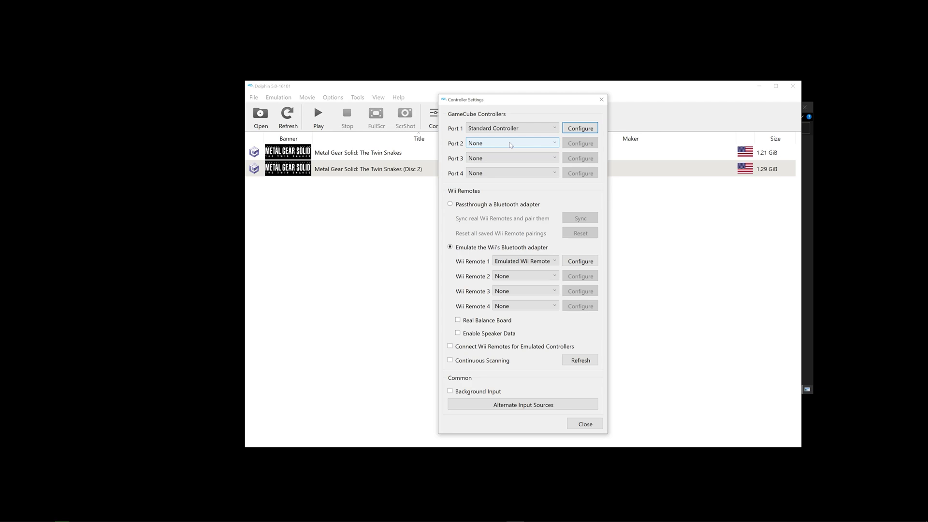
{"action": "left_click", "coordinate": [506, 173]}
{"action": "left_click", "coordinate": [511, 177]}
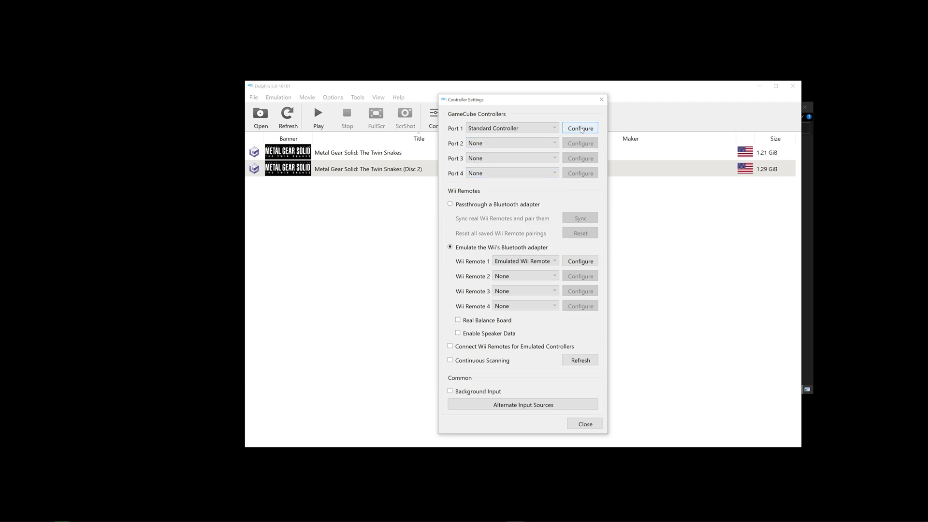
Step: Choose Standard Controller for GameCube Port 1, open its configuration and map Button A to the A input
{"action": "left_click", "coordinate": [542, 129]}
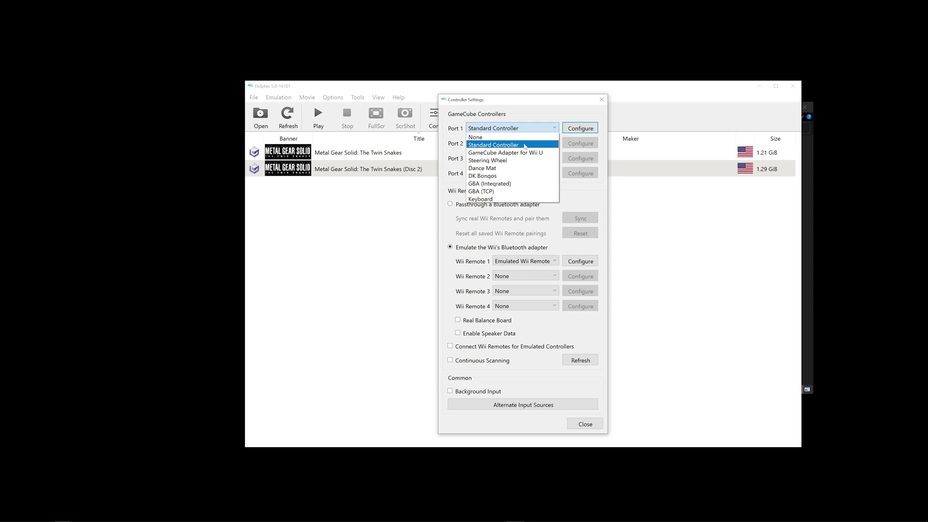
{"action": "left_click", "coordinate": [525, 146]}
{"action": "left_click", "coordinate": [580, 128]}
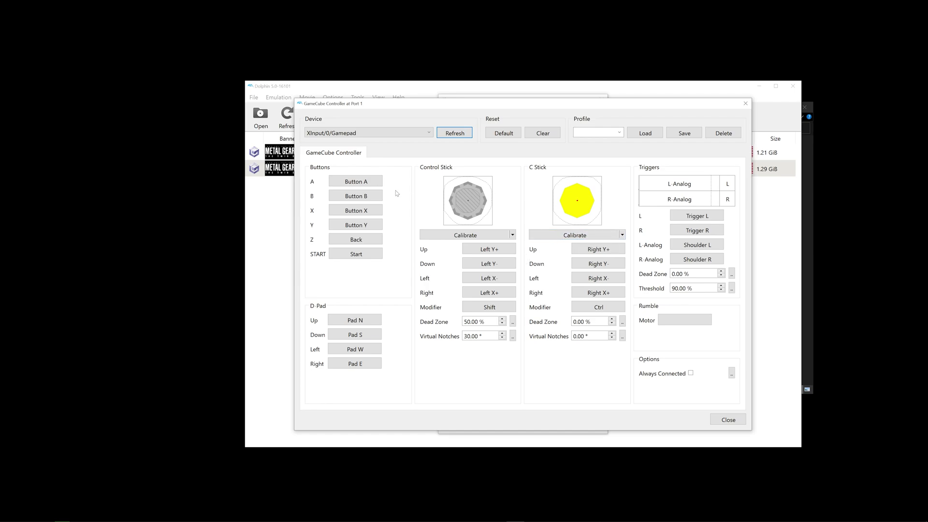
{"action": "left_click", "coordinate": [358, 184]}
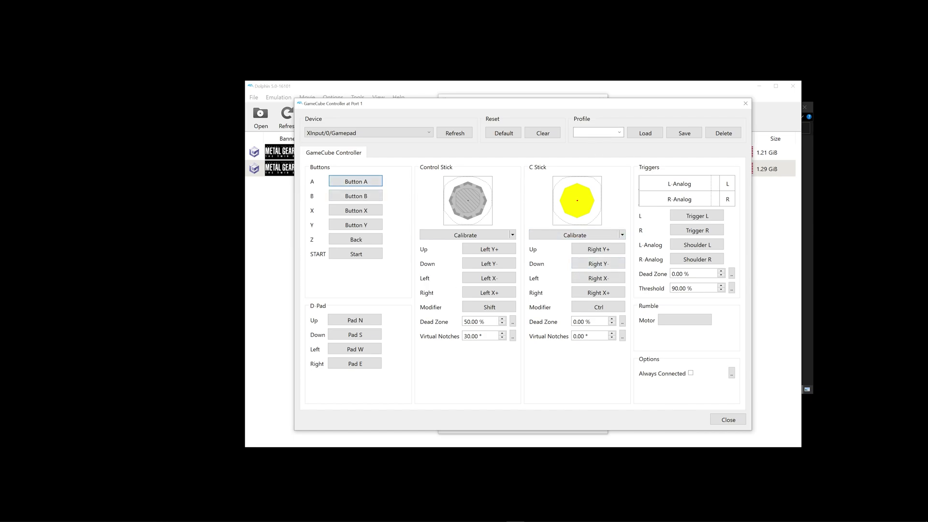
Step: Save the controller mapping as a profile named test, select that profile and close the controller settings
{"action": "left_click", "coordinate": [596, 132]}
{"action": "type", "text": "test"}
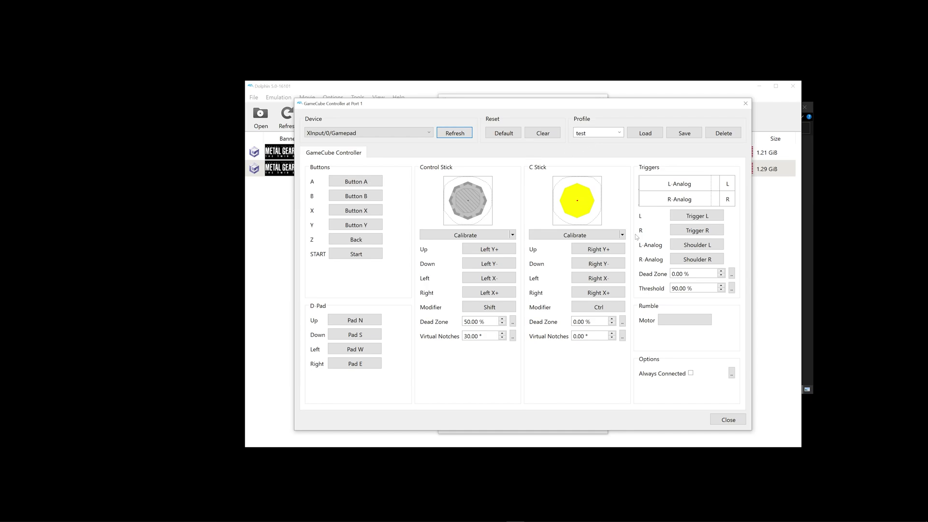
{"action": "left_click", "coordinate": [684, 133]}
{"action": "left_click", "coordinate": [619, 133]}
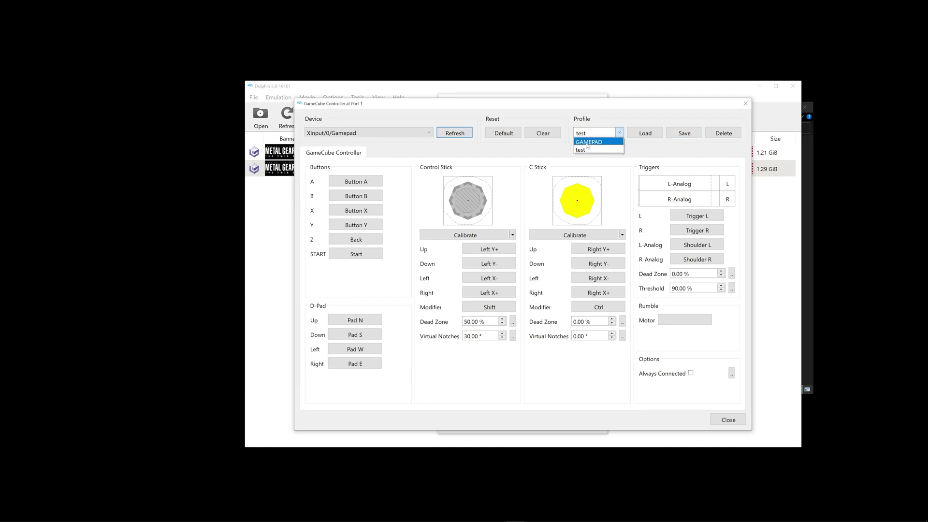
{"action": "left_click", "coordinate": [583, 151]}
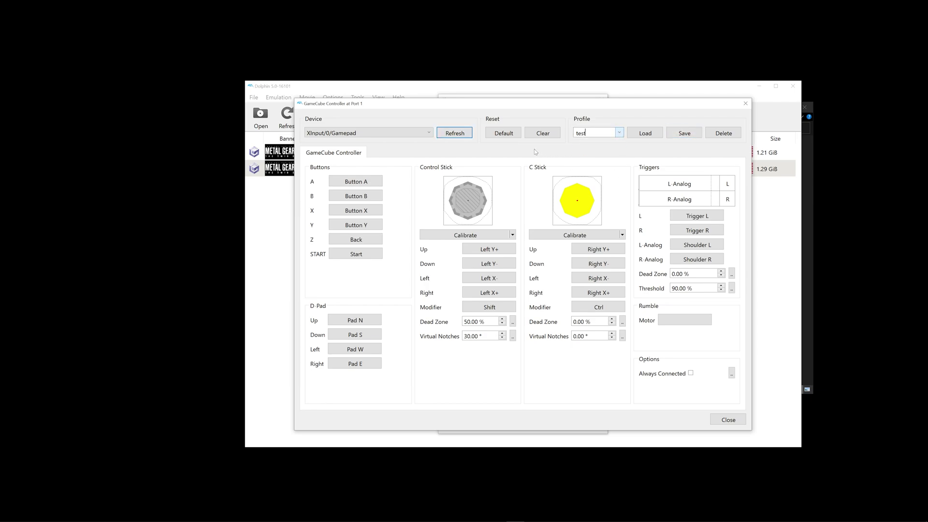
{"action": "left_click", "coordinate": [728, 419]}
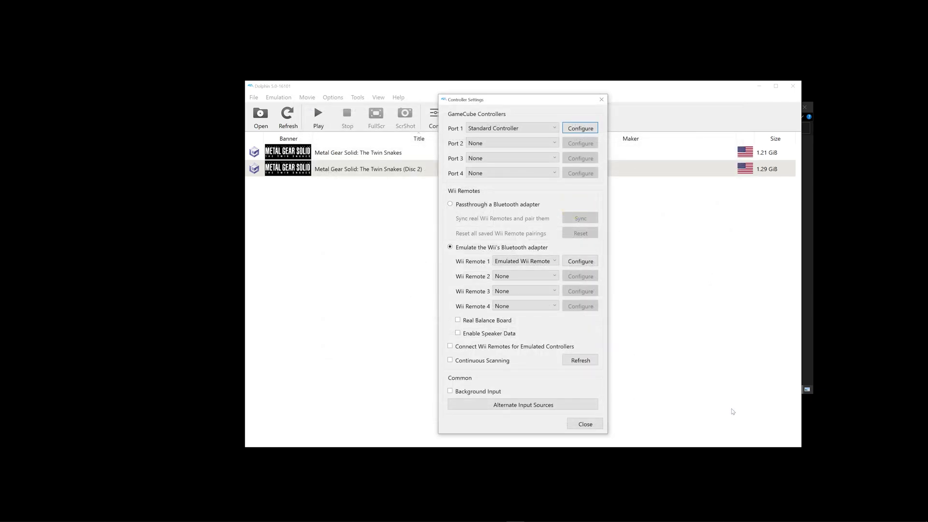
{"action": "left_click", "coordinate": [591, 424]}
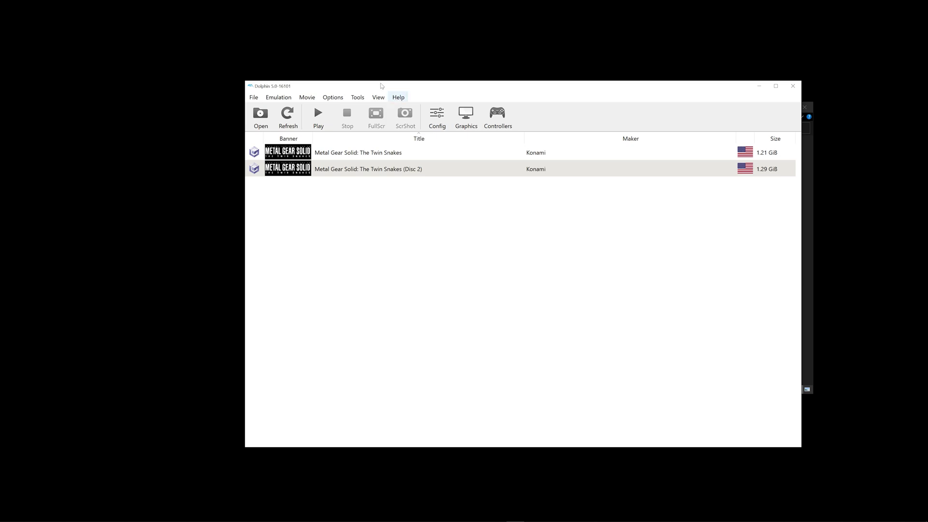
Step: Launch the first disc of Metal Gear Solid: The Twin Snakes from the game list
{"action": "left_click", "coordinate": [341, 152]}
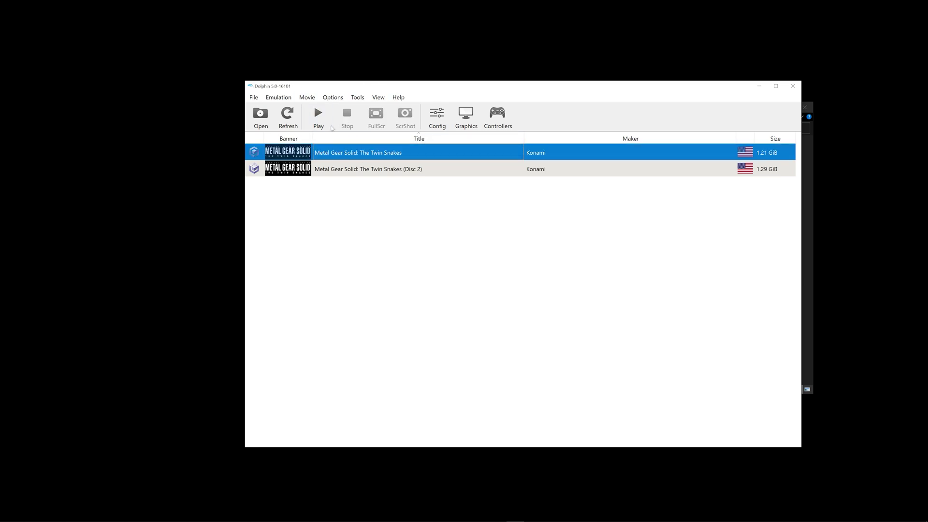
{"action": "left_click", "coordinate": [350, 167]}
{"action": "left_click", "coordinate": [348, 152]}
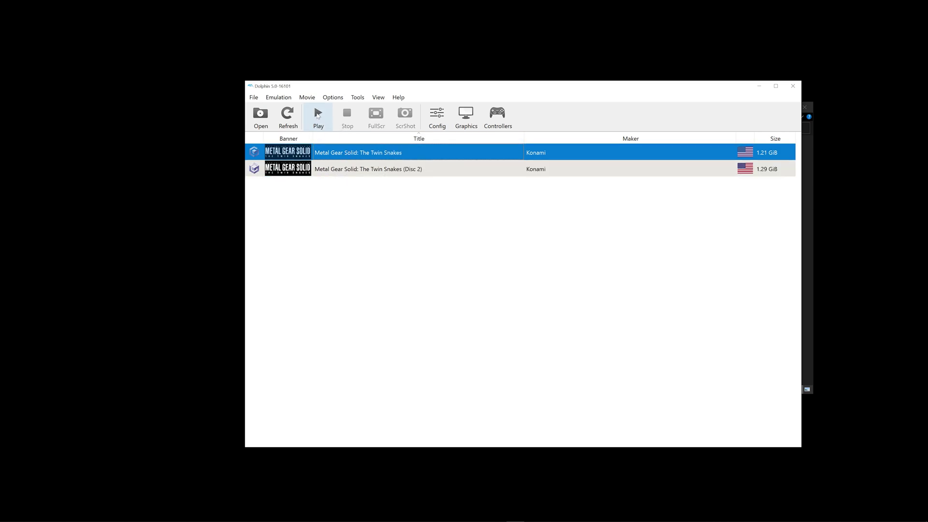
{"action": "left_click", "coordinate": [317, 115]}
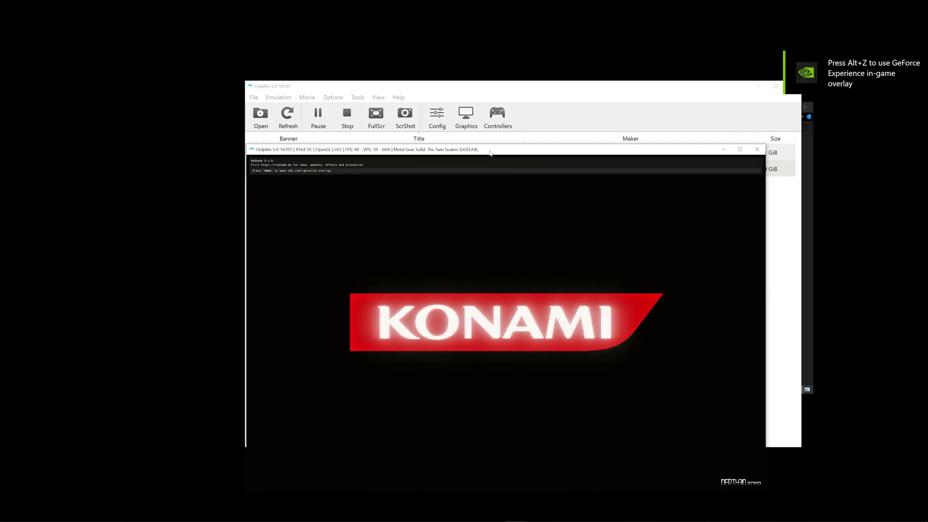
Step: Move the running game's window aside, try full-screen mode and end the test run
{"action": "left_click_drag", "start_coordinate": [489, 153], "coordinate": [371, 87]}
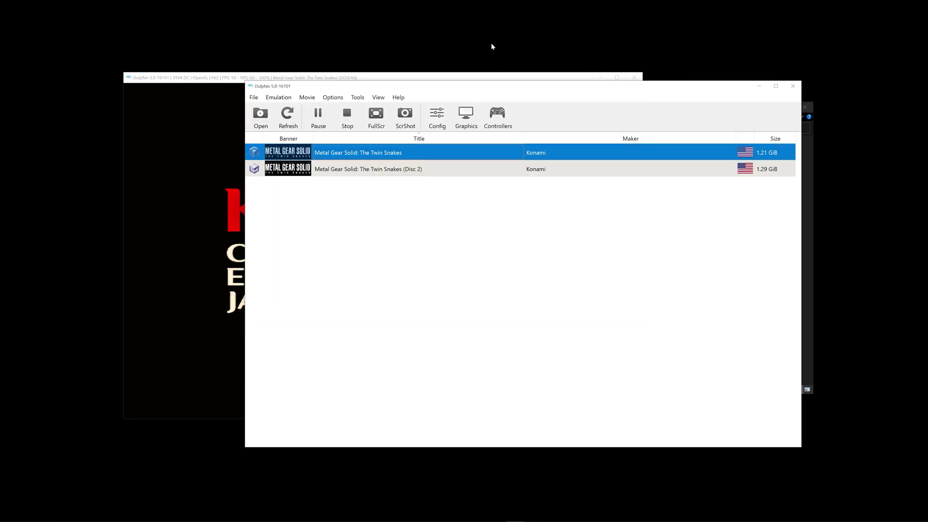
{"action": "left_click", "coordinate": [381, 117]}
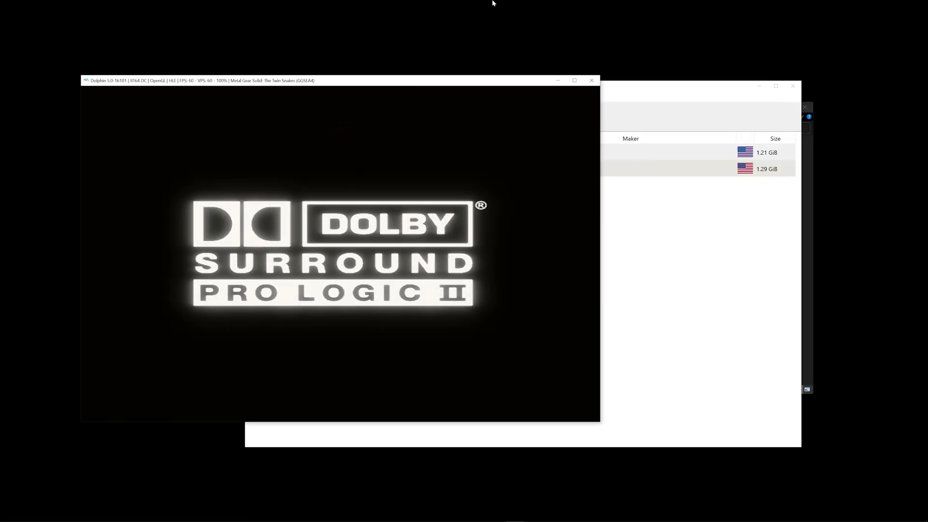
{"action": "left_click_drag", "start_coordinate": [441, 83], "coordinate": [427, 87]}
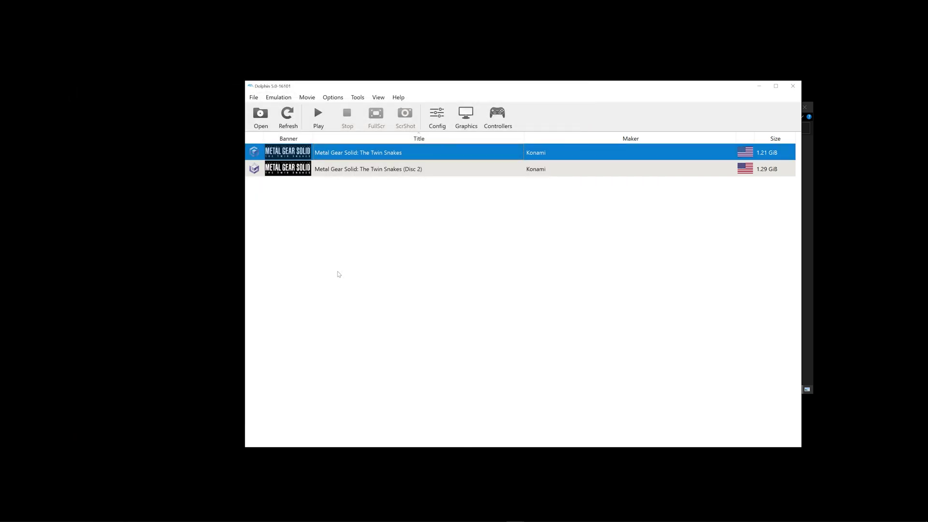
{"action": "left_click", "coordinate": [384, 228]}
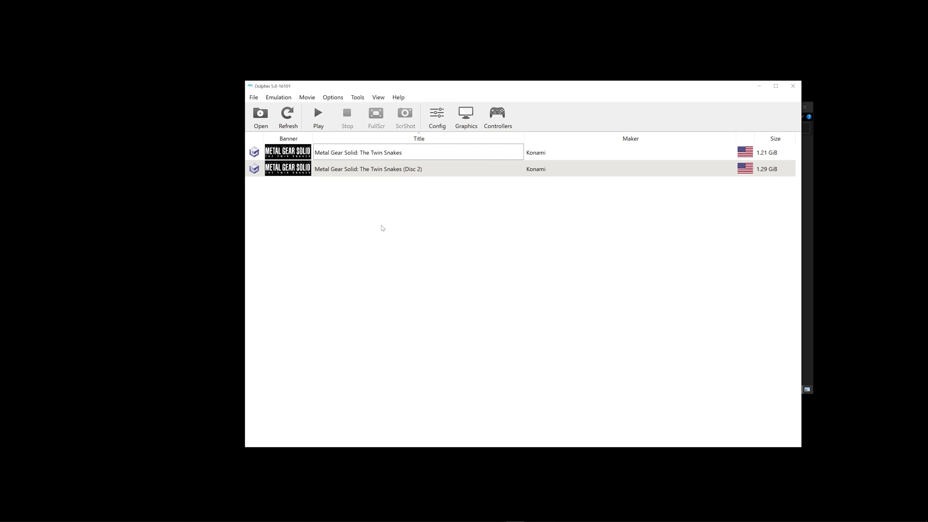
Step: Switch to File Explorer and copy the GGSEA4 folder from inside the MGSTTS_4UP_v0.3_DDS (1).zip archive
{"action": "key", "text": "alt+F4"}
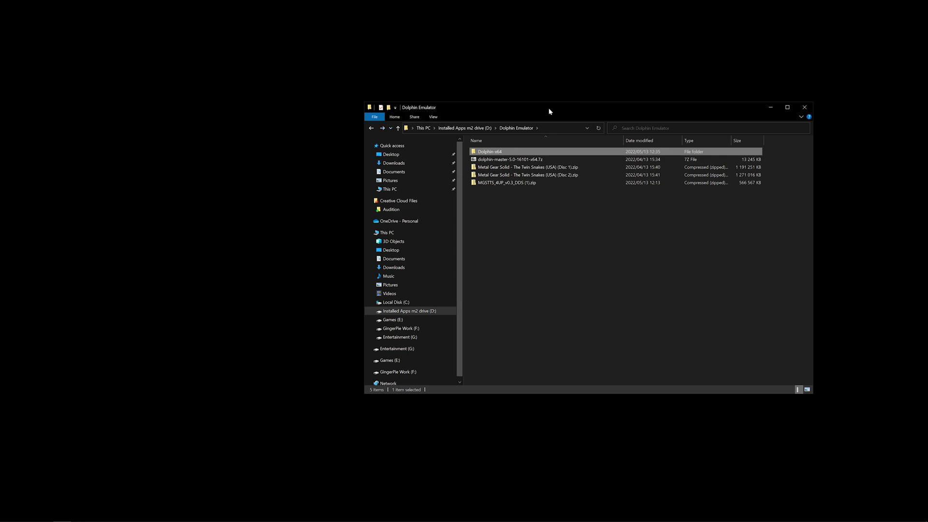
{"action": "left_click_drag", "start_coordinate": [548, 109], "coordinate": [512, 118]}
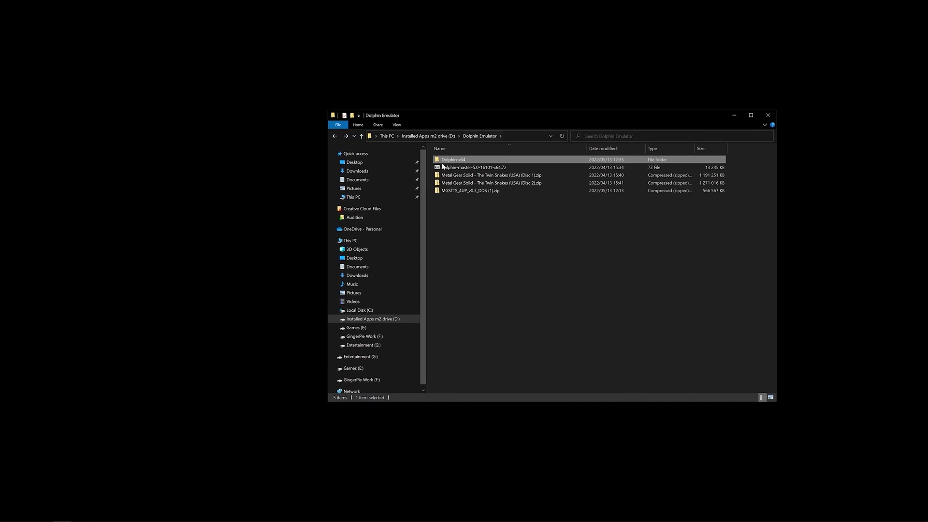
{"action": "double_click", "coordinate": [468, 191]}
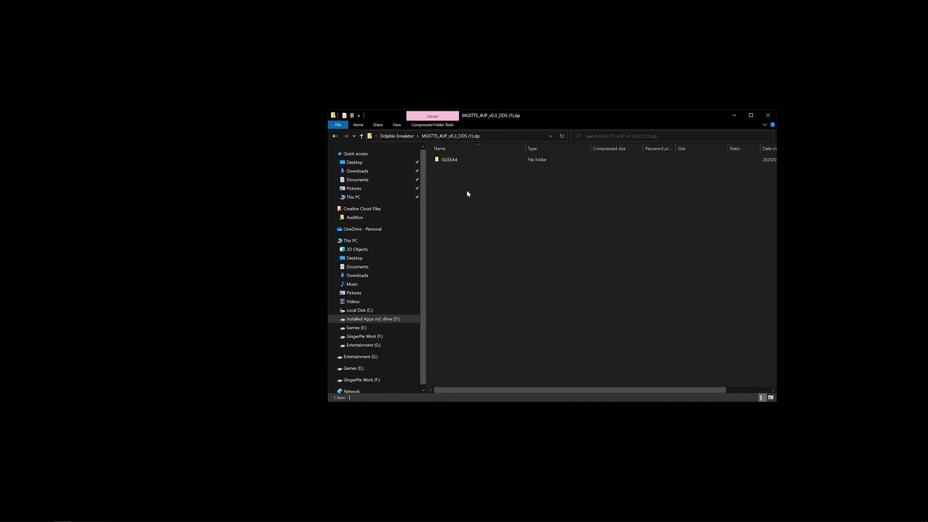
{"action": "right_click", "coordinate": [451, 159]}
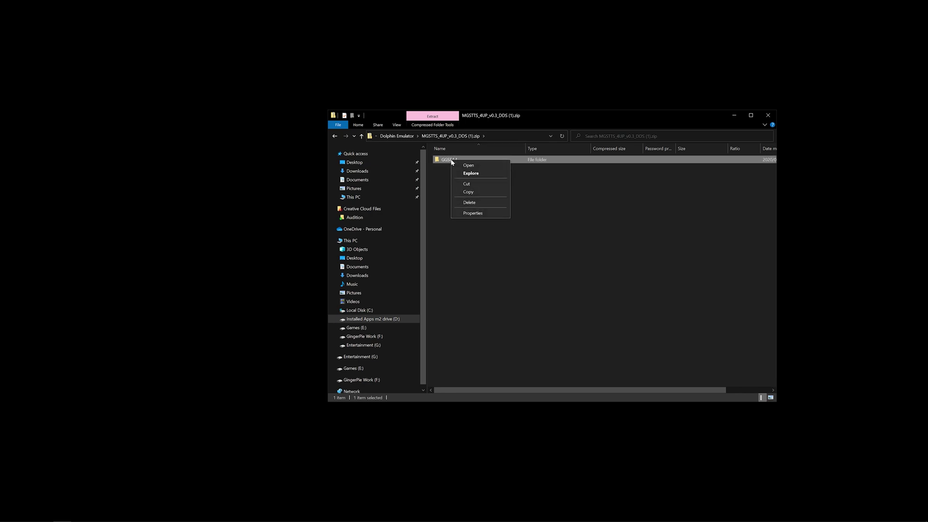
{"action": "left_click", "coordinate": [467, 191]}
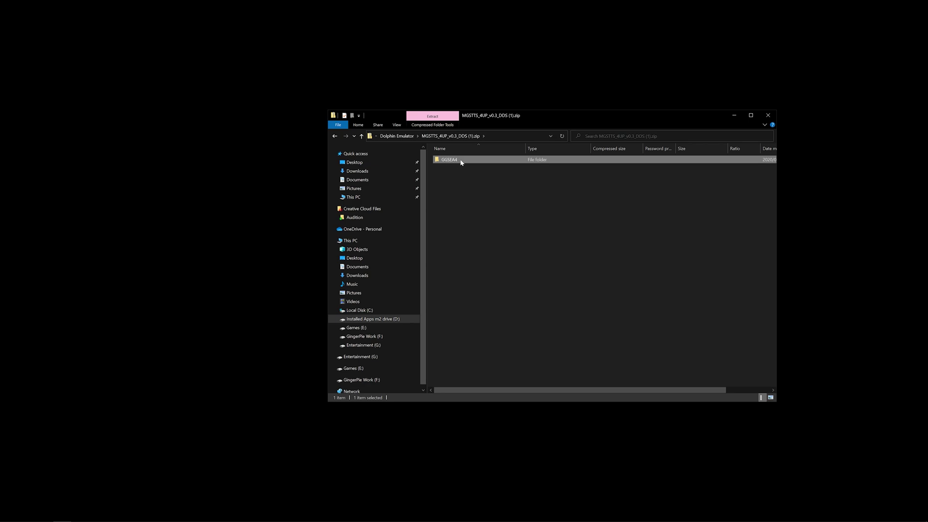
Step: Go to Documents > Dolphin Emulator > Load and open the Textures folder
{"action": "left_click", "coordinate": [365, 268]}
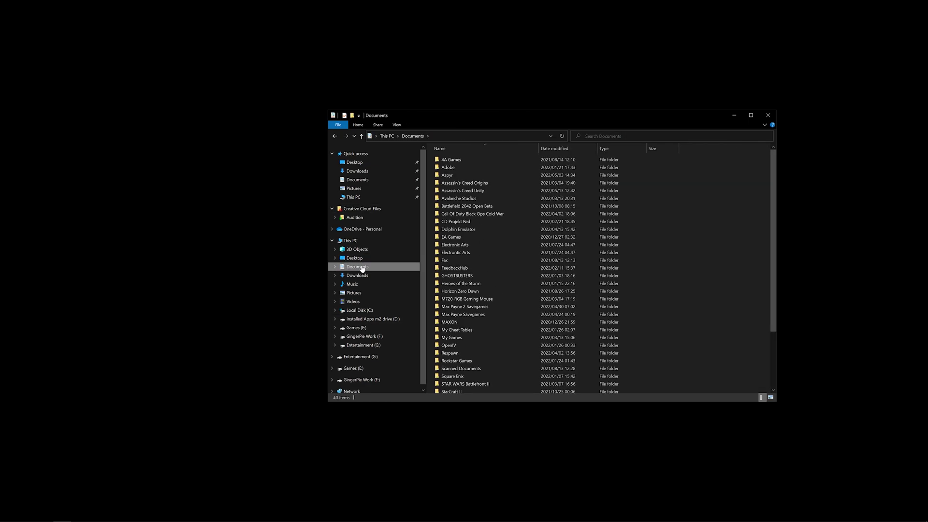
{"action": "mouse_move", "coordinate": [468, 232]}
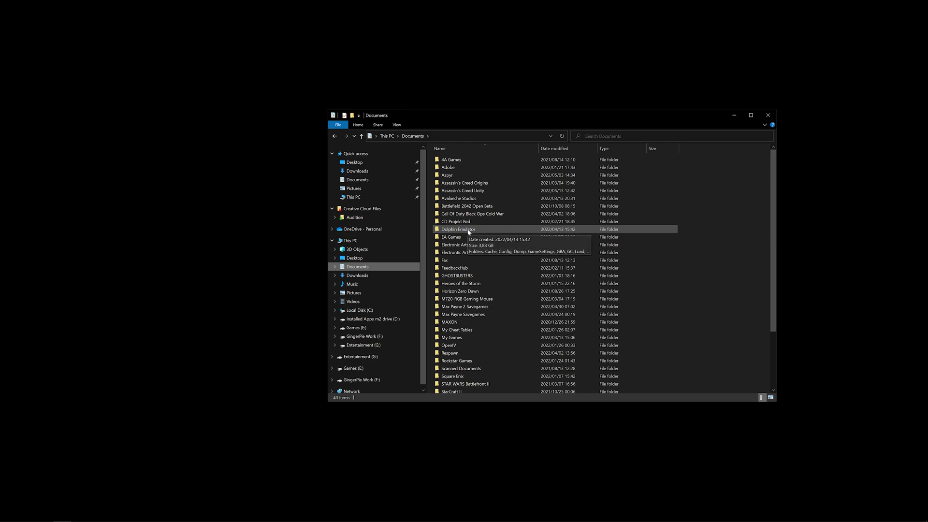
{"action": "double_click", "coordinate": [468, 232]}
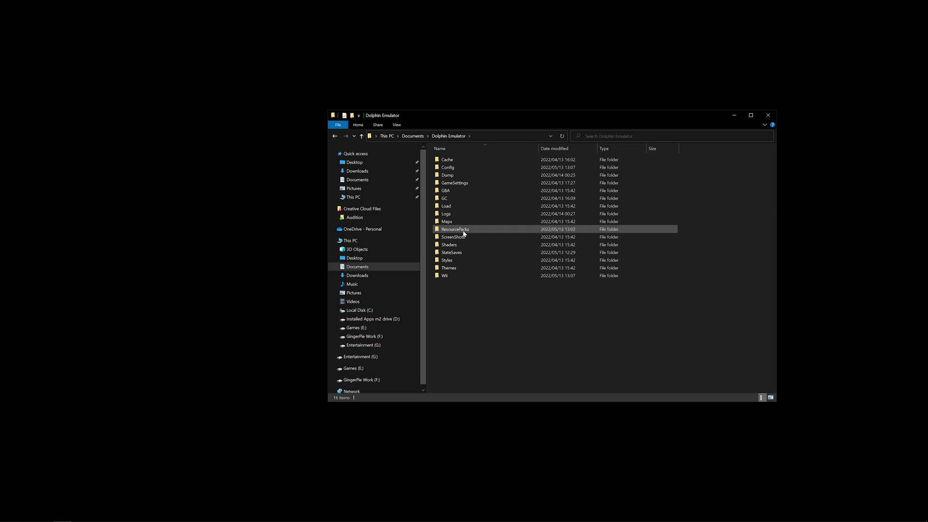
{"action": "double_click", "coordinate": [465, 205]}
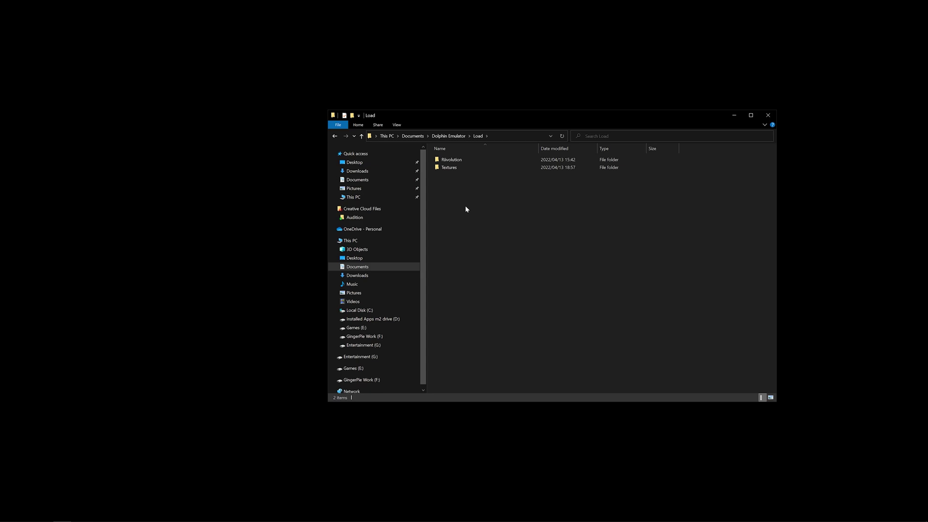
{"action": "double_click", "coordinate": [456, 169]}
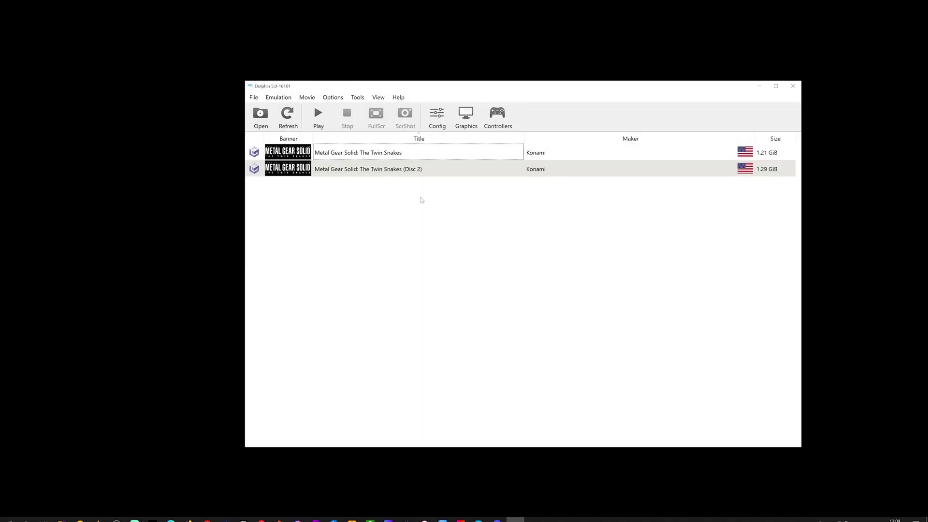
Step: Switch to Dolphin, enable Load Custom Textures in the advanced graphics options and close the configuration
{"action": "left_click", "coordinate": [473, 114]}
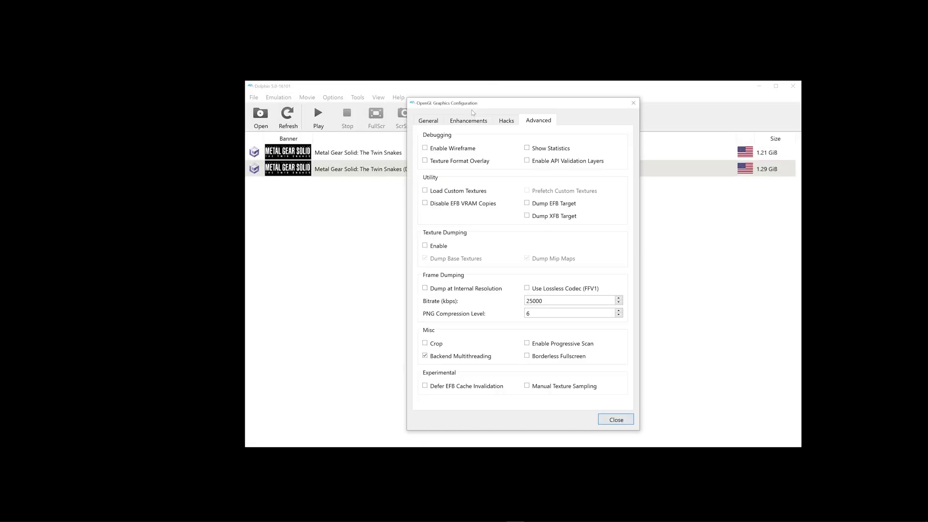
{"action": "left_click", "coordinate": [507, 121]}
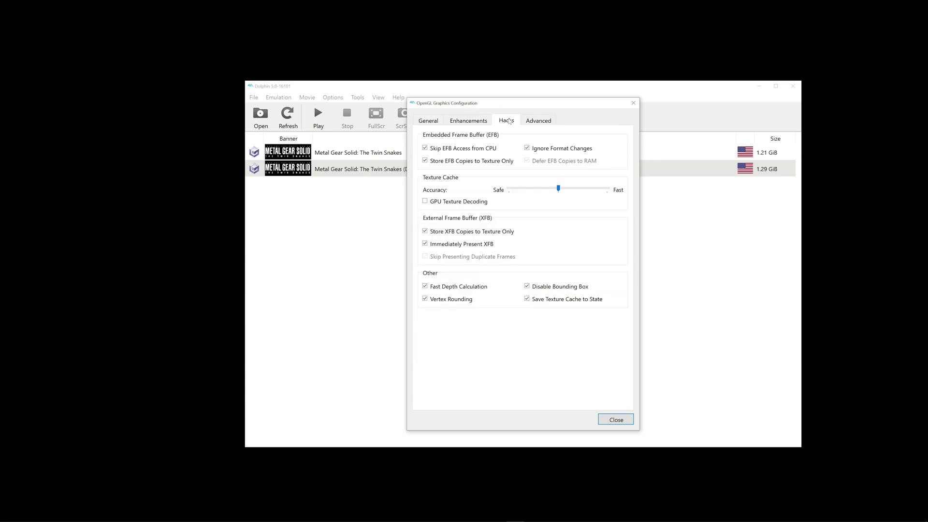
{"action": "left_click", "coordinate": [531, 121]}
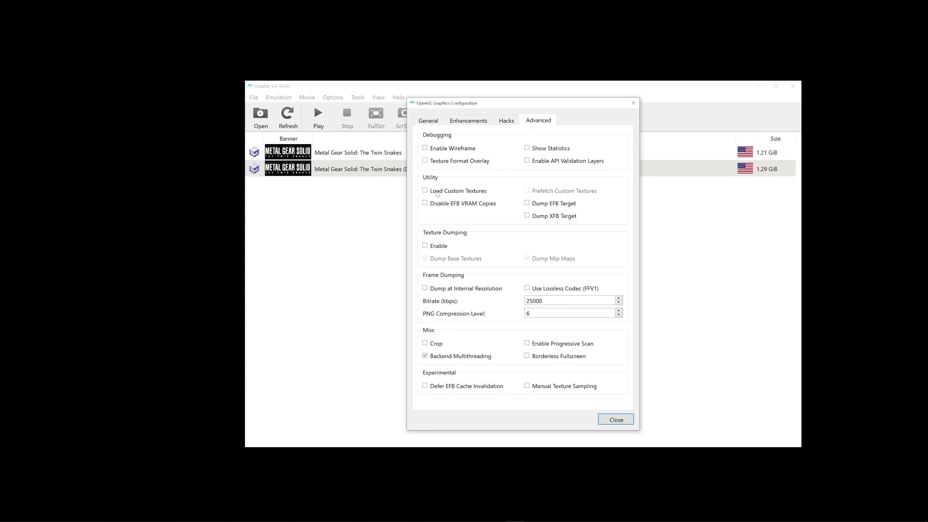
{"action": "mouse_move", "coordinate": [446, 196]}
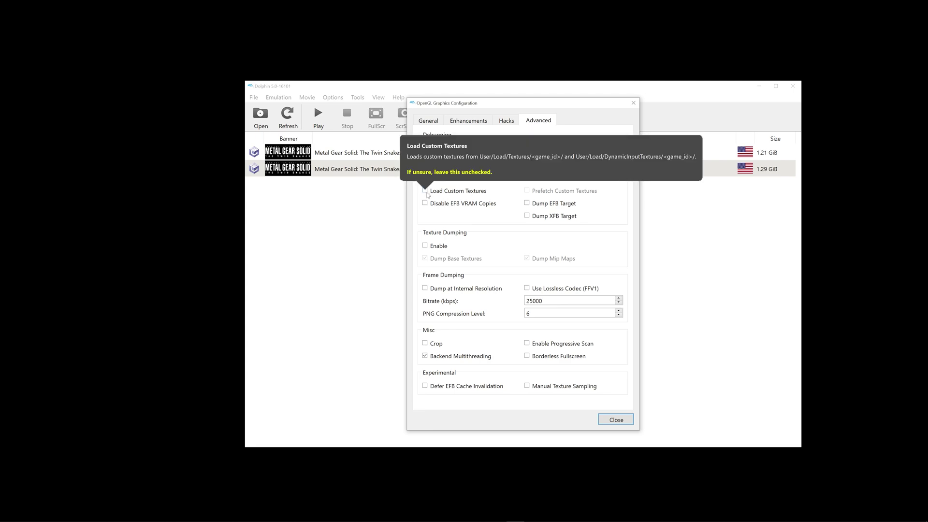
{"action": "left_click", "coordinate": [425, 191]}
{"action": "mouse_move", "coordinate": [447, 195]}
{"action": "left_click", "coordinate": [615, 420]}
Step: Run the first Twin Snakes disc with custom textures as a test and close the game window
{"action": "left_click", "coordinate": [358, 153]}
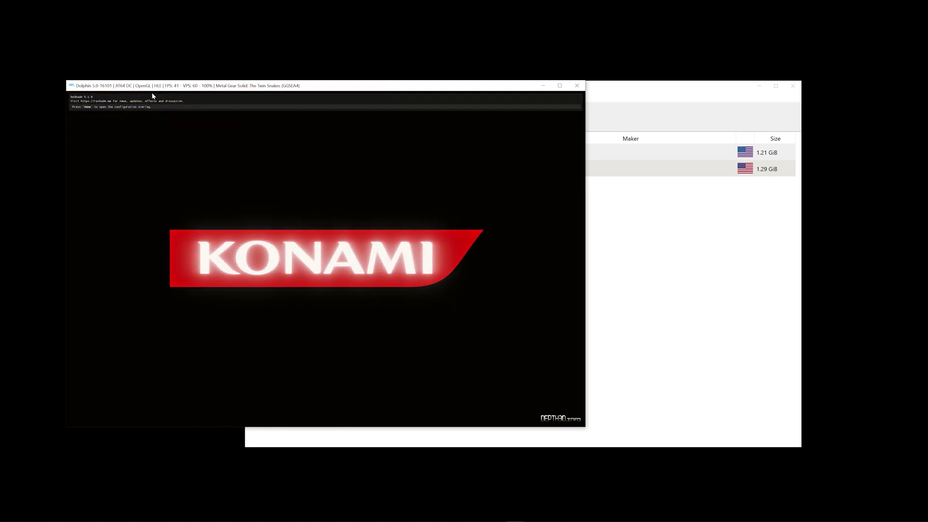
{"action": "left_click", "coordinate": [576, 86]}
{"action": "left_click", "coordinate": [336, 271]}
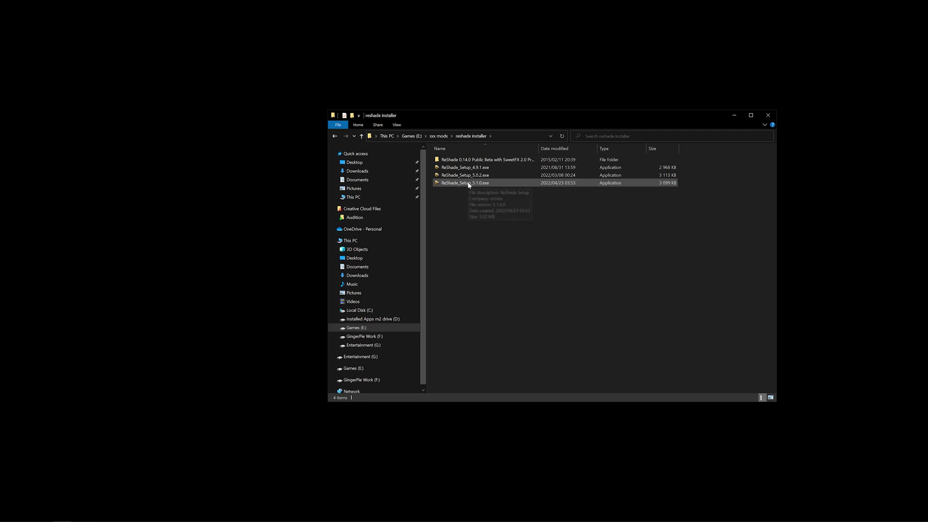
Step: Launch ReShade_Setup_5.1.0.exe and choose Dolphin.exe from the Dolphin-x64 folder as the application to install ReShade for
{"action": "left_click", "coordinate": [468, 183]}
{"action": "double_click", "coordinate": [468, 183]}
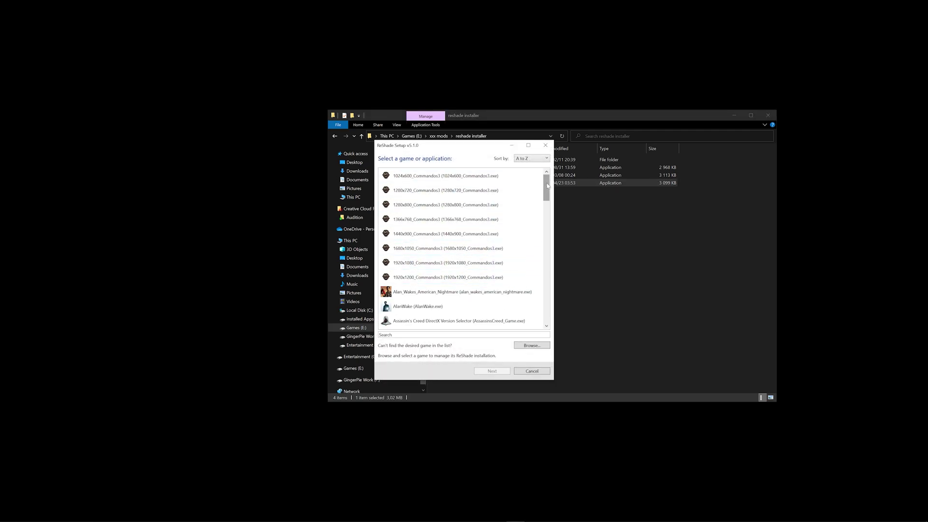
{"action": "left_click_drag", "start_coordinate": [548, 187], "coordinate": [543, 240]}
{"action": "left_click", "coordinate": [431, 207]}
{"action": "scroll", "coordinate": [444, 237], "scroll_direction": "up", "scroll_amount": 4}
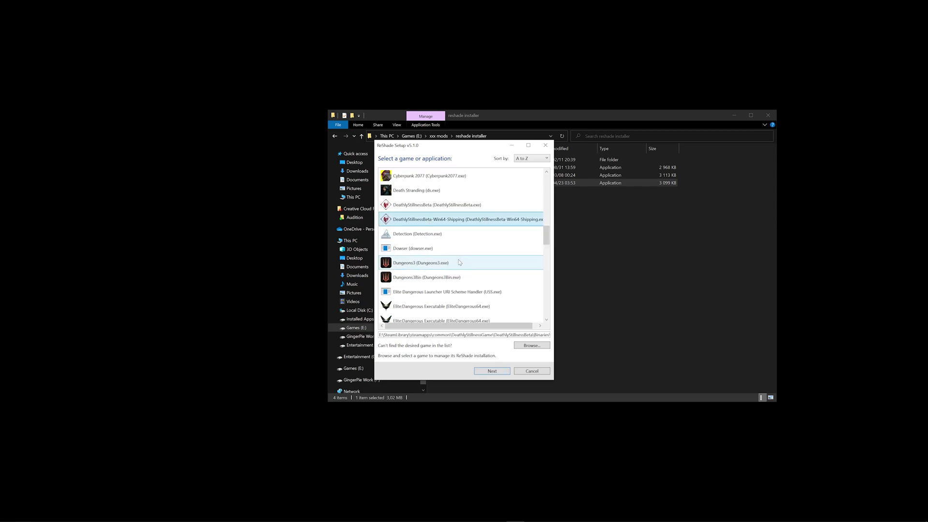
{"action": "scroll", "coordinate": [454, 262], "scroll_direction": "down", "scroll_amount": 3}
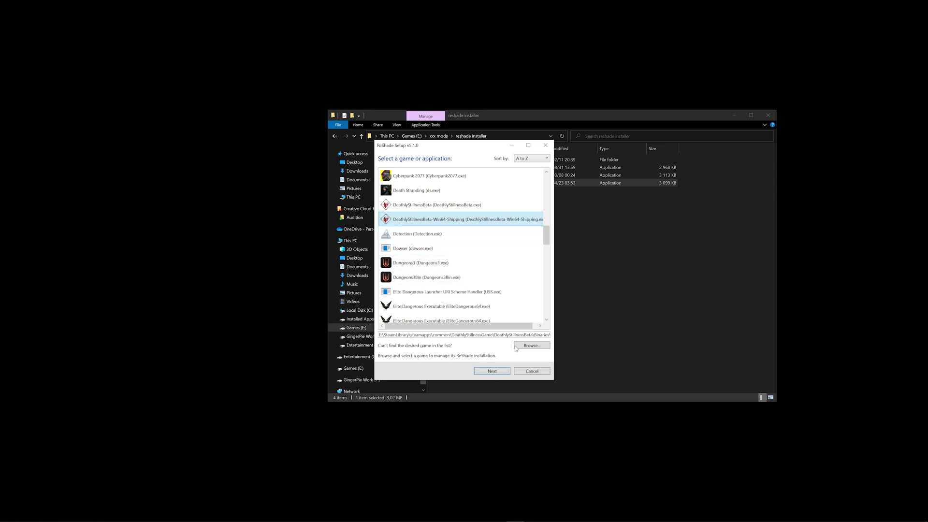
{"action": "left_click", "coordinate": [530, 347]}
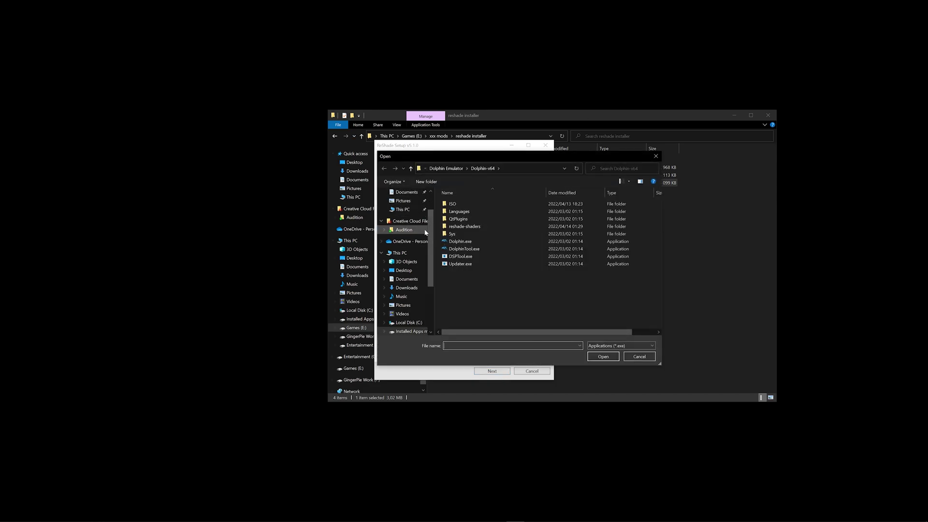
{"action": "scroll", "coordinate": [409, 293], "scroll_direction": "down", "scroll_amount": 1}
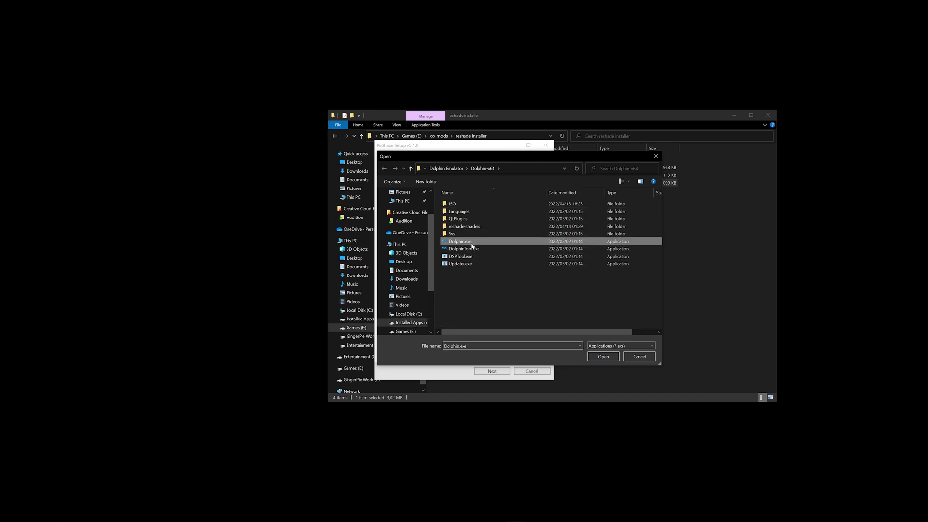
{"action": "left_click", "coordinate": [603, 357]}
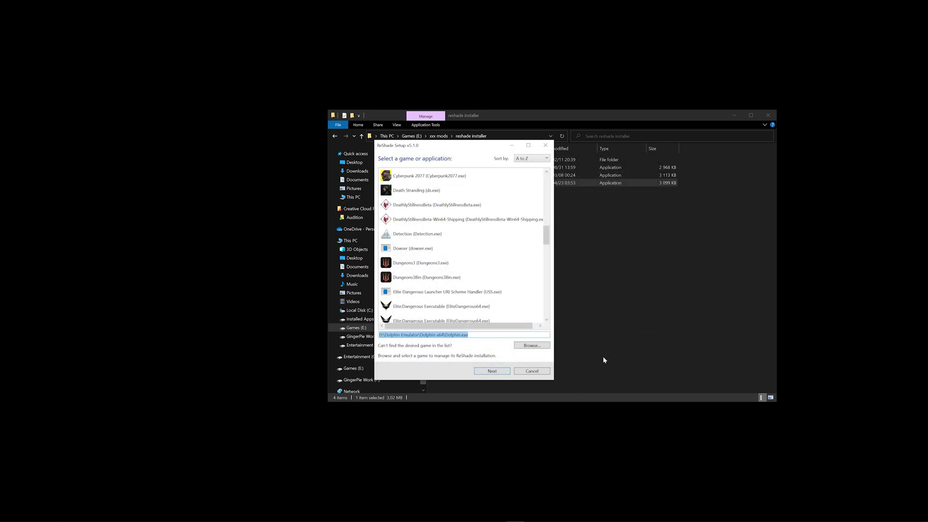
{"action": "left_click", "coordinate": [500, 372]}
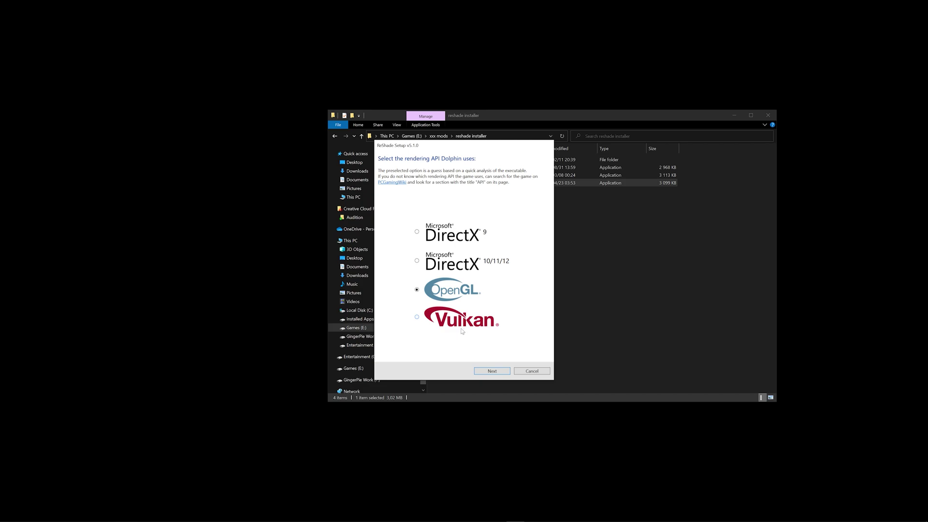
Step: Install ReShade for Dolphin with the OpenGL rendering API, the Modify operation and all preselected effect packages, and finish the setup
{"action": "left_click", "coordinate": [492, 371]}
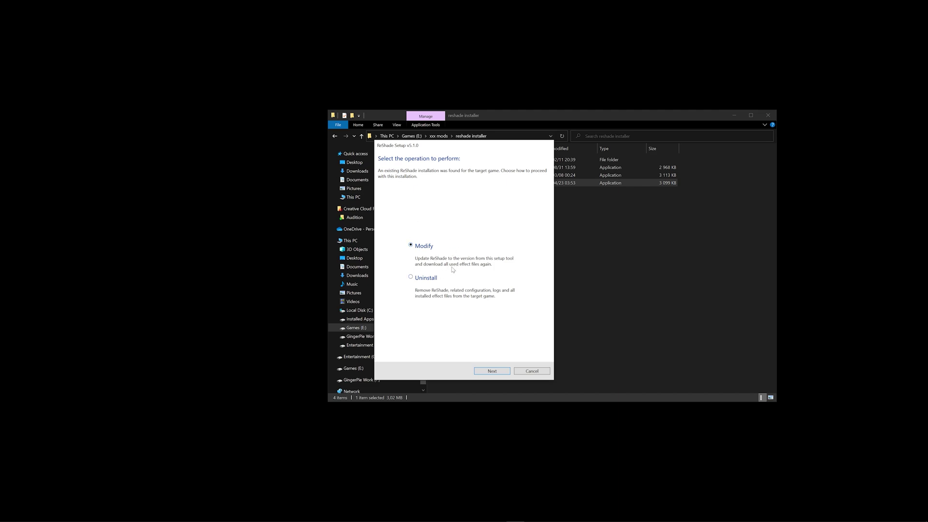
{"action": "left_click", "coordinate": [495, 372]}
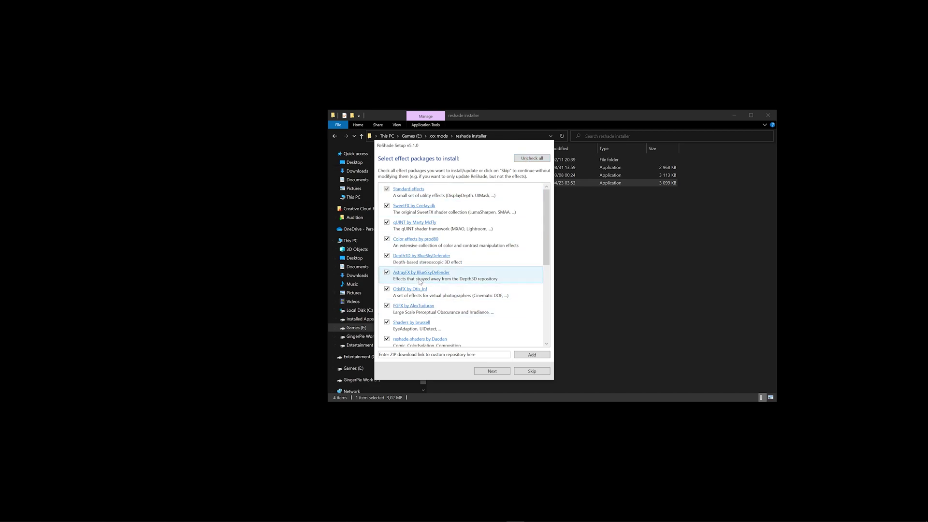
{"action": "left_click", "coordinate": [483, 372]}
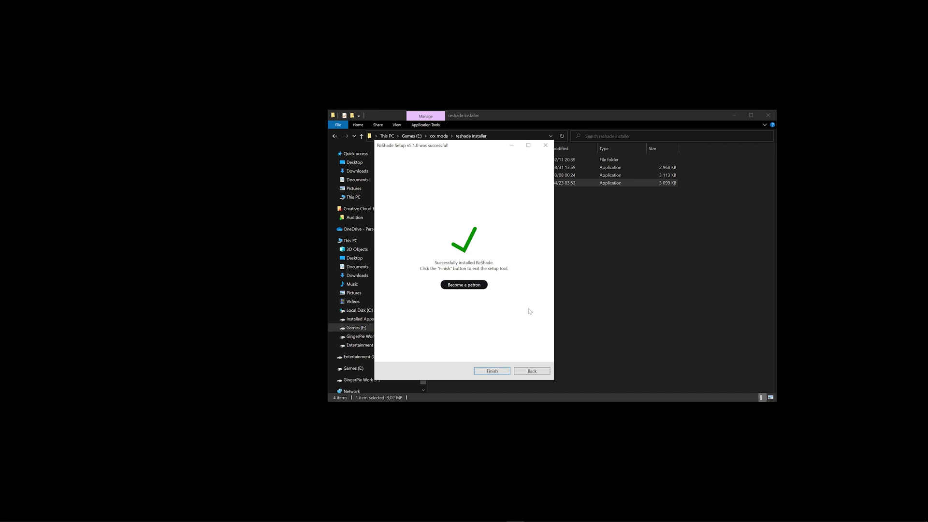
{"action": "left_click", "coordinate": [493, 371]}
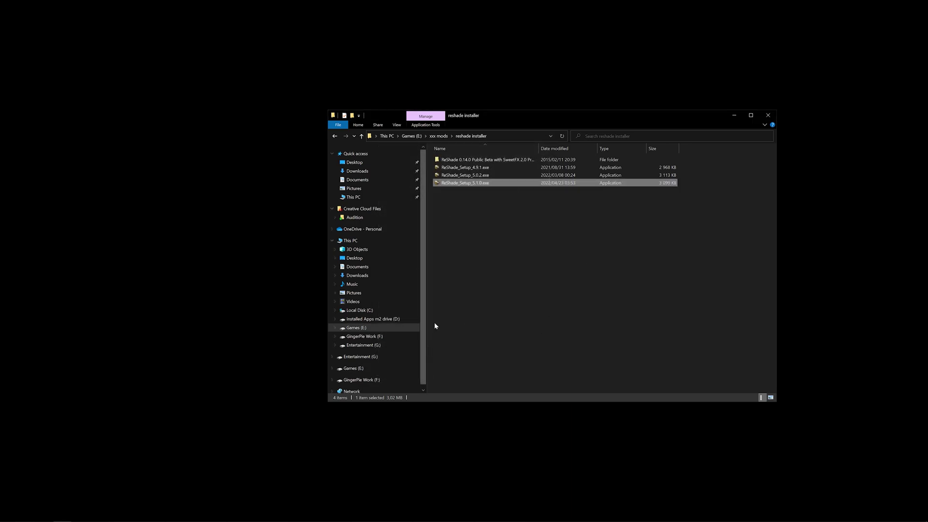
Step: Launch Dolphin.exe from Dolphin Emulator > Dolphin-x64 on drive D and run the first Twin Snakes disc
{"action": "left_click", "coordinate": [387, 319]}
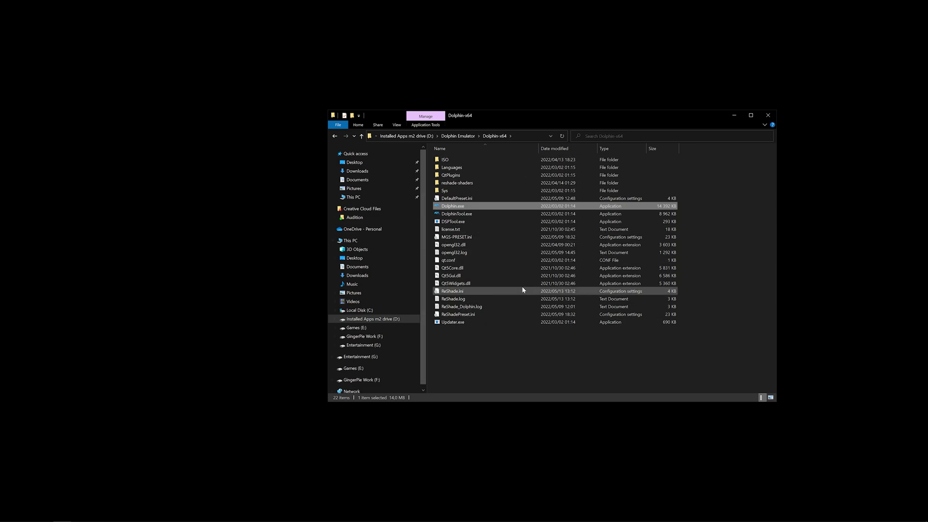
{"action": "left_click", "coordinate": [466, 237]}
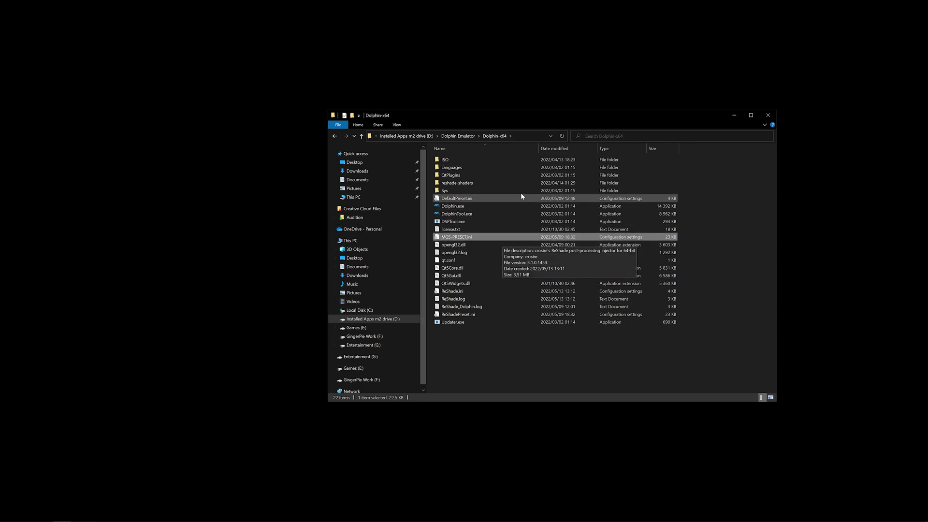
{"action": "double_click", "coordinate": [460, 207]}
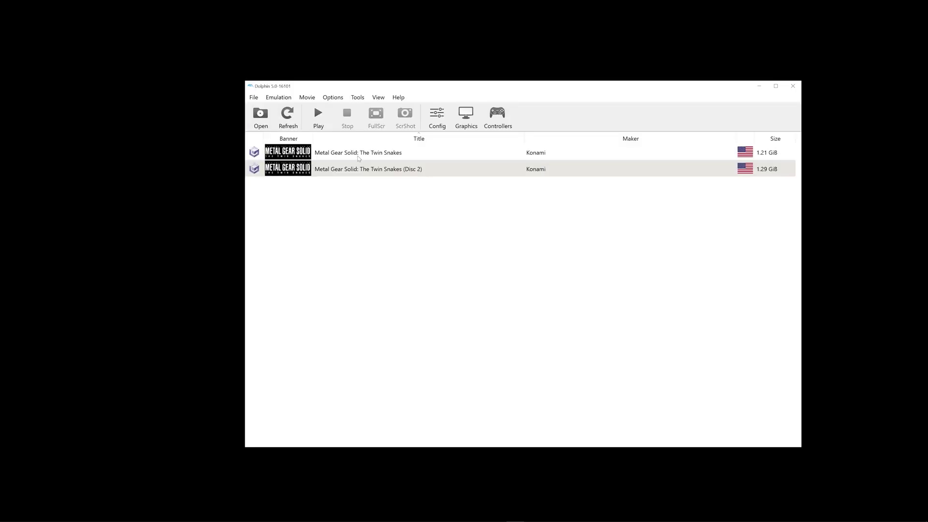
{"action": "left_click", "coordinate": [359, 156]}
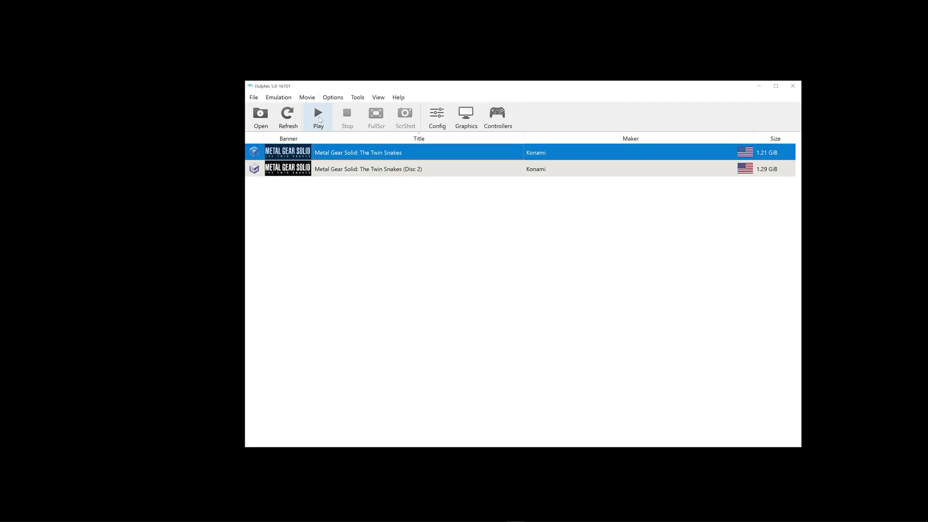
{"action": "left_click", "coordinate": [318, 117]}
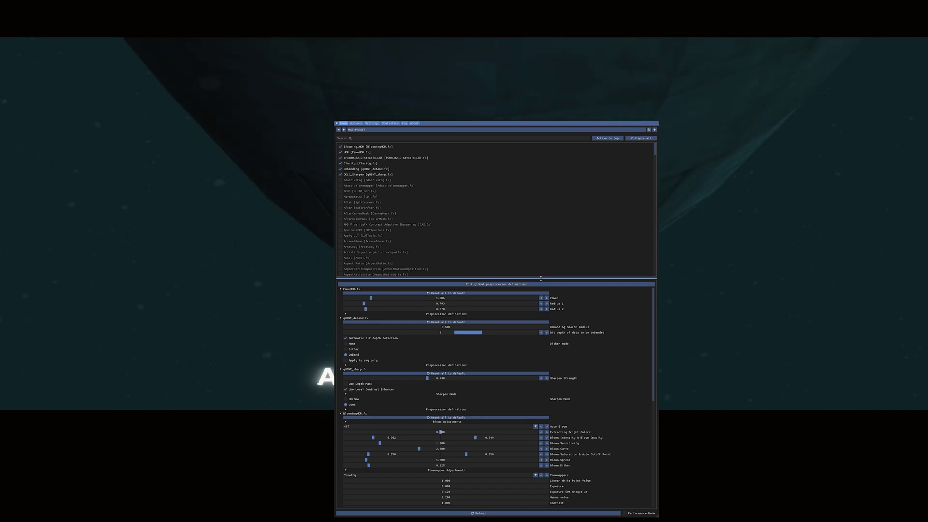
Step: Enlarge the effect list in the ReShade overlay, reposition the overlay and view the preset files in the Dolphin-x64 folder
{"action": "left_click_drag", "start_coordinate": [539, 278], "coordinate": [539, 357]}
{"action": "left_click_drag", "start_coordinate": [539, 127], "coordinate": [585, 65]}
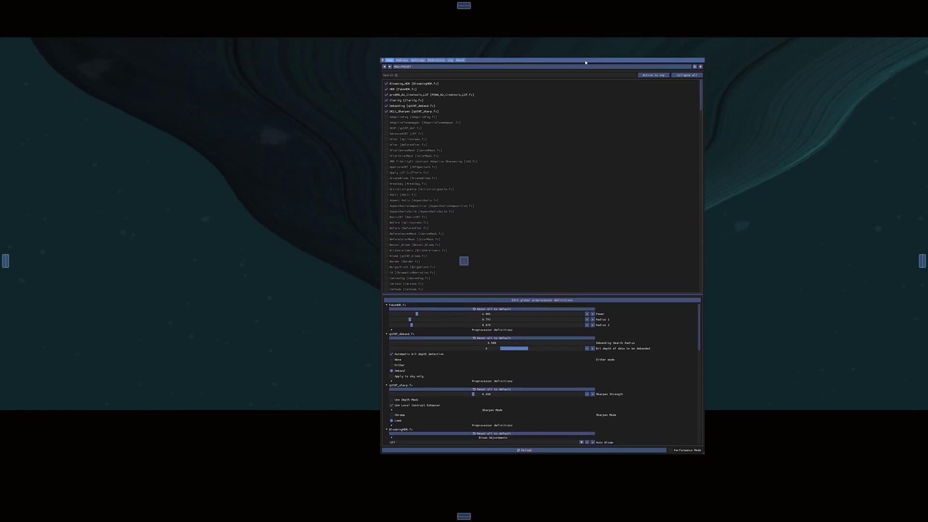
{"action": "left_click", "coordinate": [617, 67]}
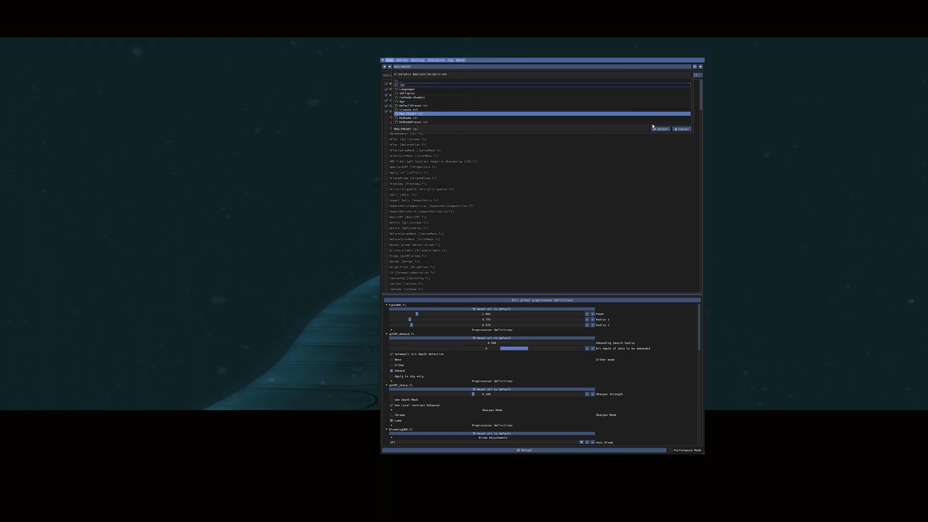
{"action": "left_click", "coordinate": [575, 212]}
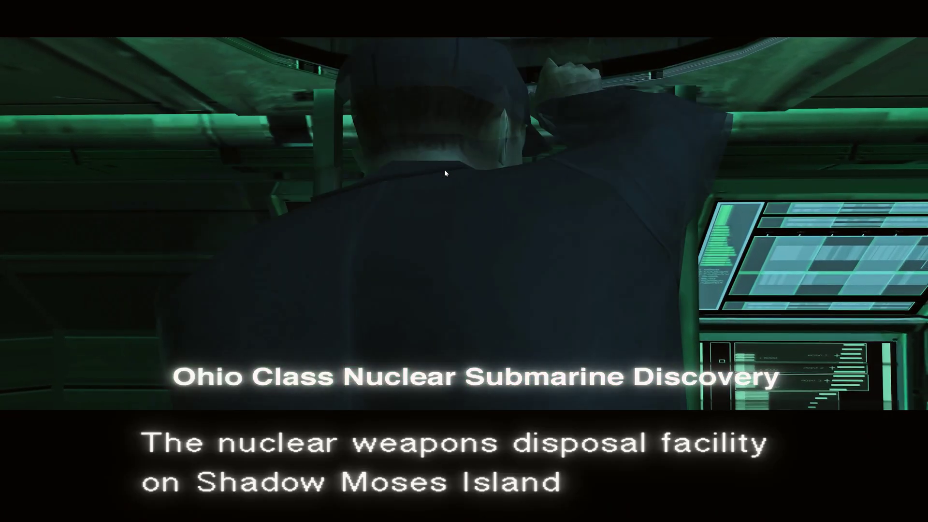
Step: Leave the fullscreen game without stopping emulation, move the main Dolphin window aside and open the graphics enhancement settings
{"action": "key", "text": "Escape"}
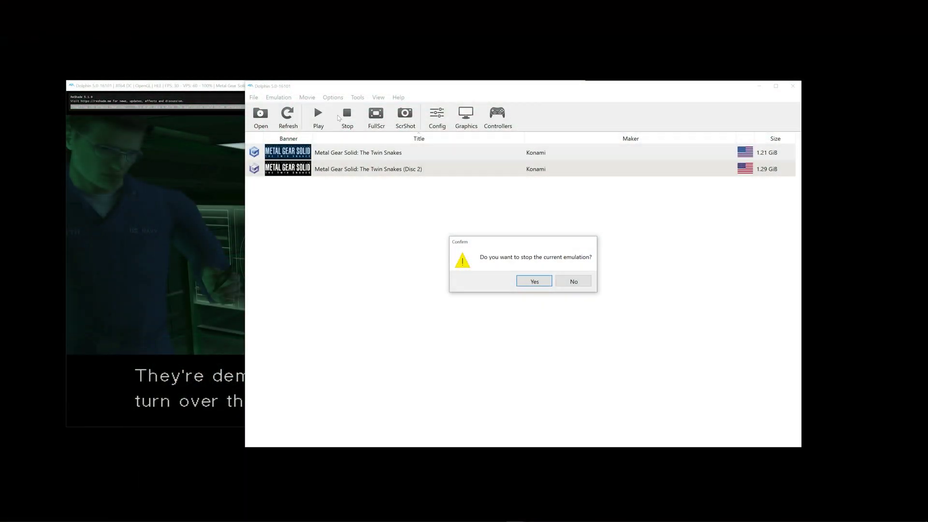
{"action": "left_click", "coordinate": [574, 281]}
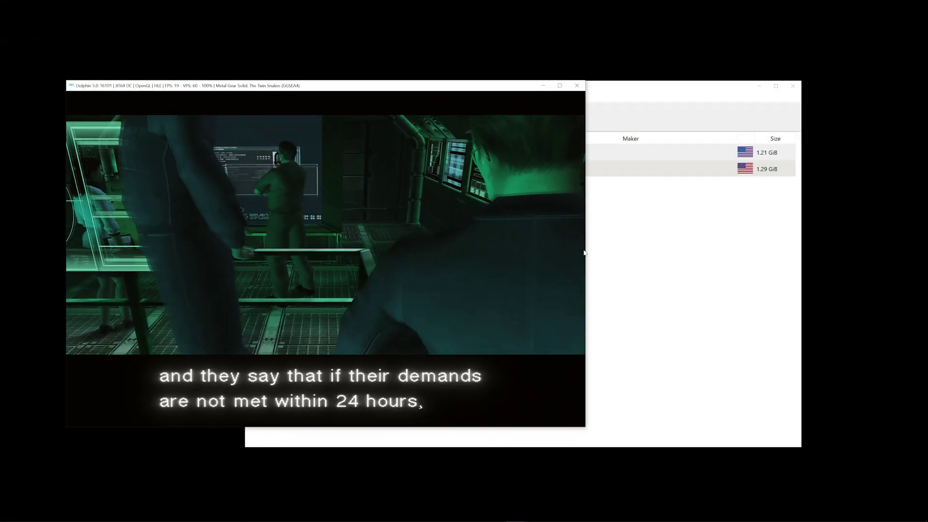
{"action": "left_click", "coordinate": [596, 259]}
{"action": "left_click_drag", "start_coordinate": [504, 88], "coordinate": [631, 64]}
{"action": "left_click", "coordinate": [593, 93]}
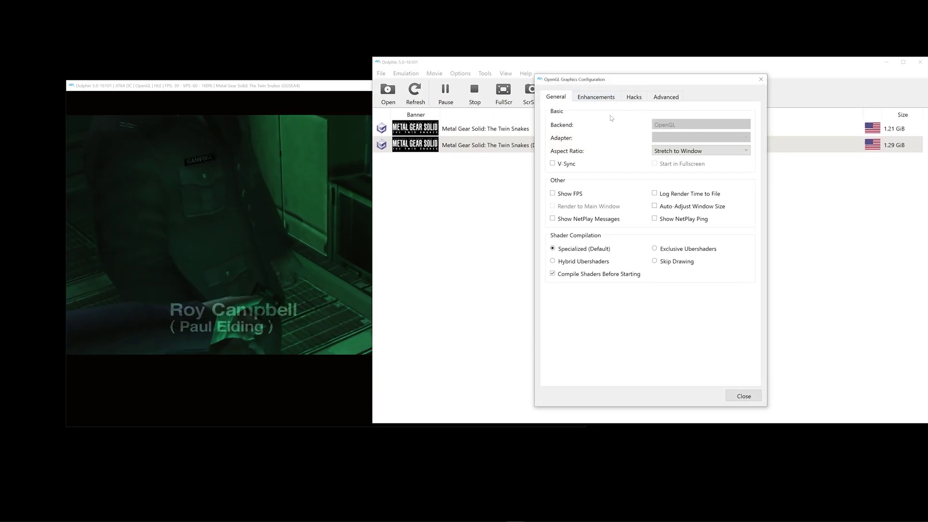
{"action": "left_click", "coordinate": [596, 98]}
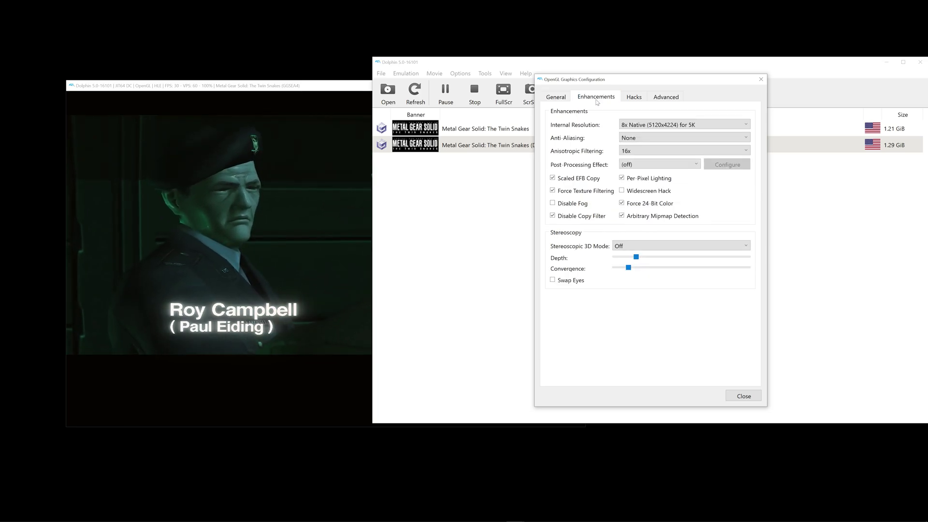
Step: Try the post-processing effects acidmetal, acidtrip, auto_toon and firewater on the running game and set the effect back to (off)
{"action": "left_click", "coordinate": [651, 165]}
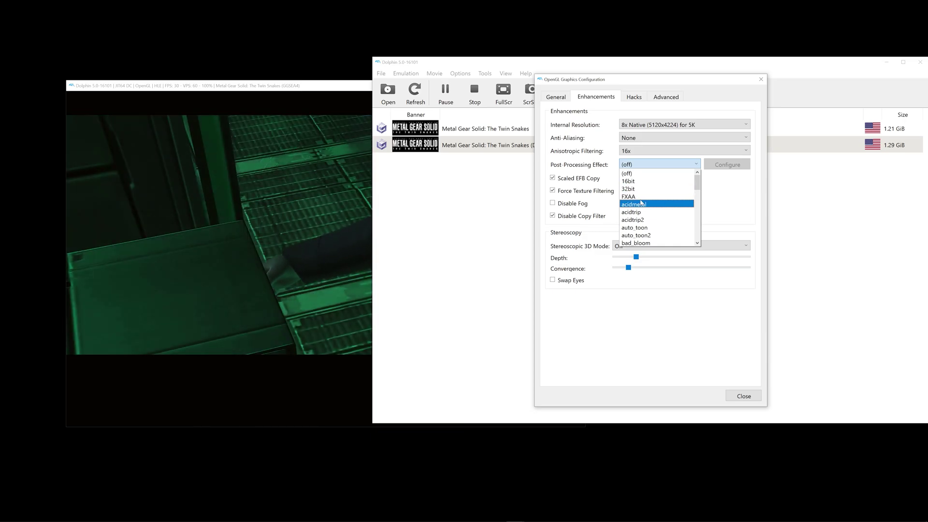
{"action": "left_click", "coordinate": [637, 204]}
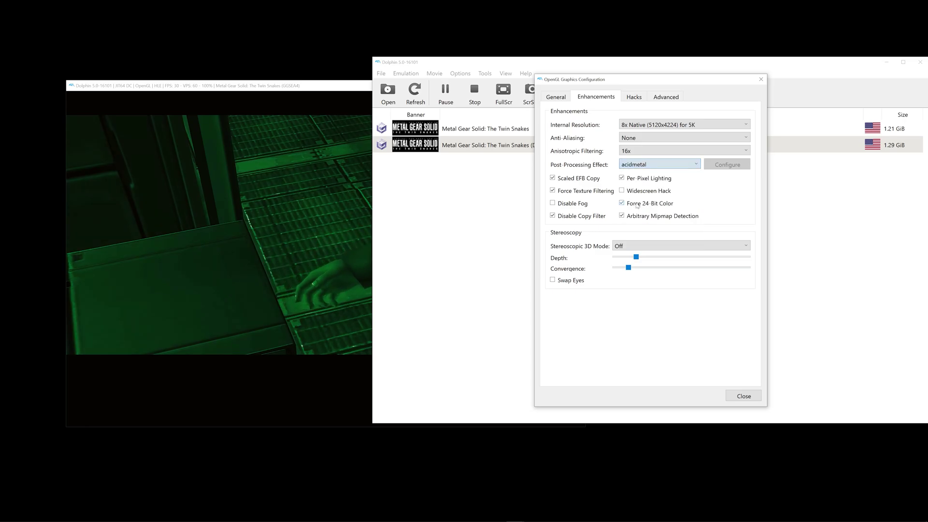
{"action": "left_click", "coordinate": [658, 164]}
{"action": "left_click", "coordinate": [654, 213]}
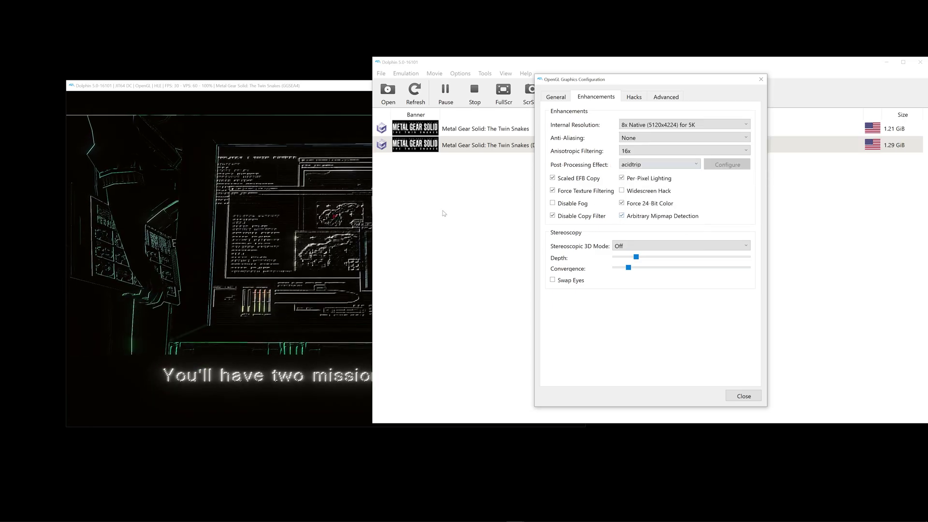
{"action": "left_click", "coordinate": [650, 164]}
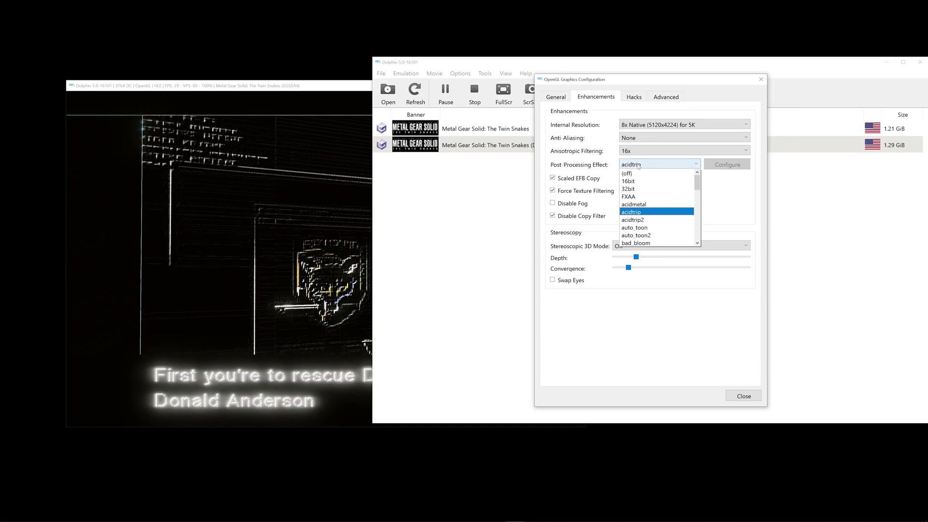
{"action": "left_click", "coordinate": [634, 227]}
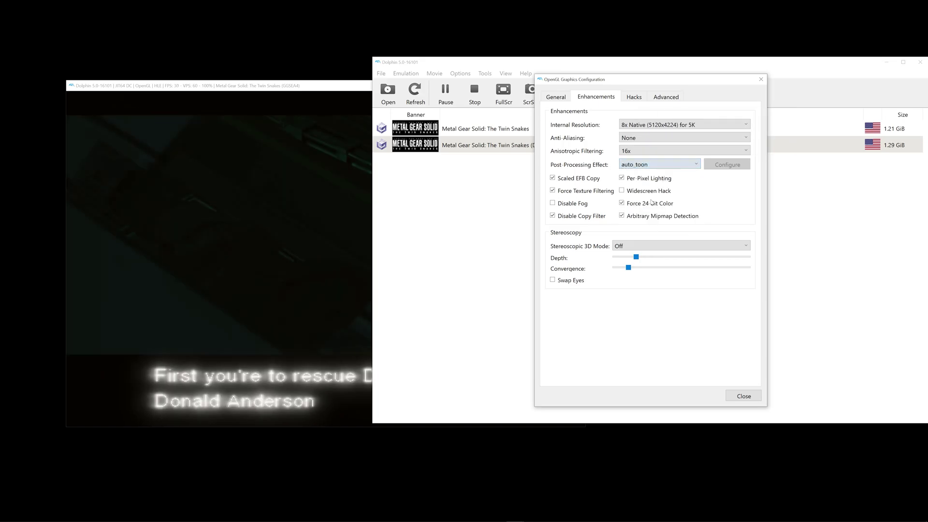
{"action": "left_click", "coordinate": [650, 165]}
{"action": "scroll", "coordinate": [654, 213], "scroll_direction": "down", "scroll_amount": 2}
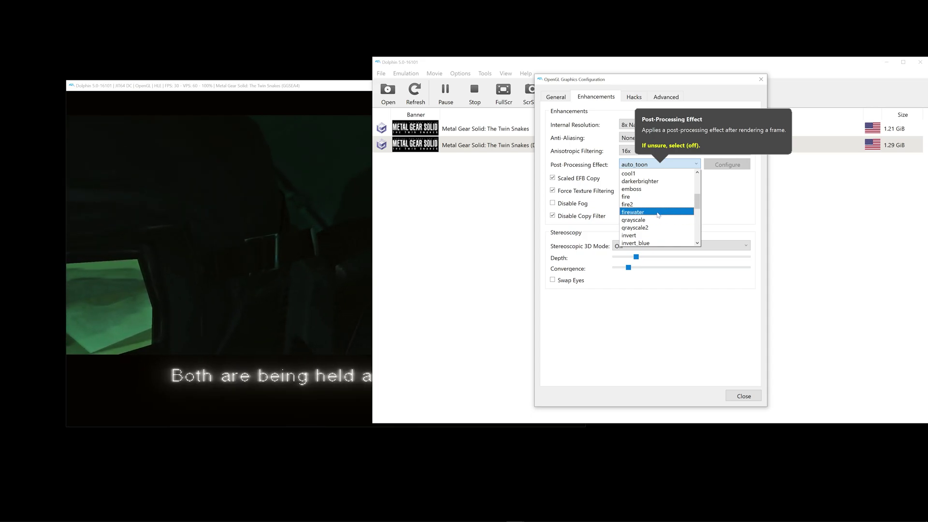
{"action": "left_click", "coordinate": [647, 212]}
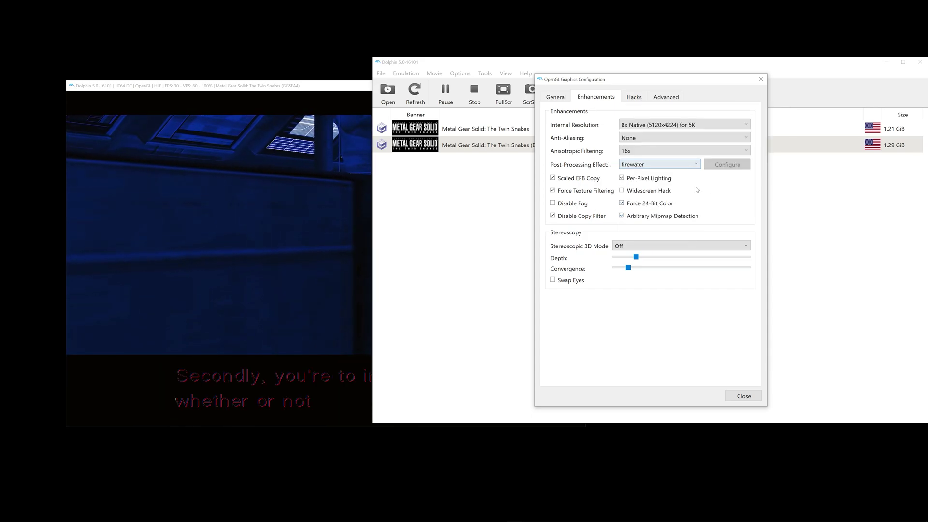
{"action": "left_click", "coordinate": [680, 165]}
{"action": "scroll", "coordinate": [686, 194], "scroll_direction": "up", "scroll_amount": 5}
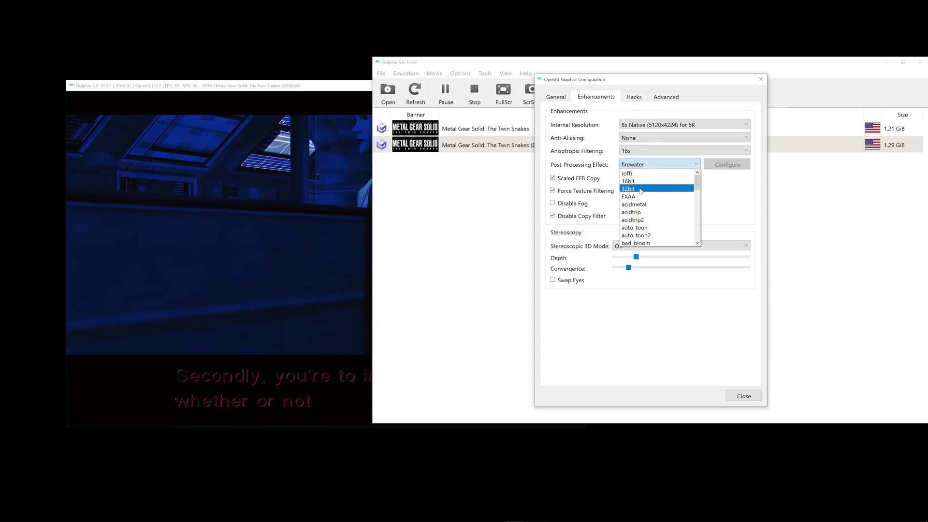
{"action": "left_click", "coordinate": [643, 173]}
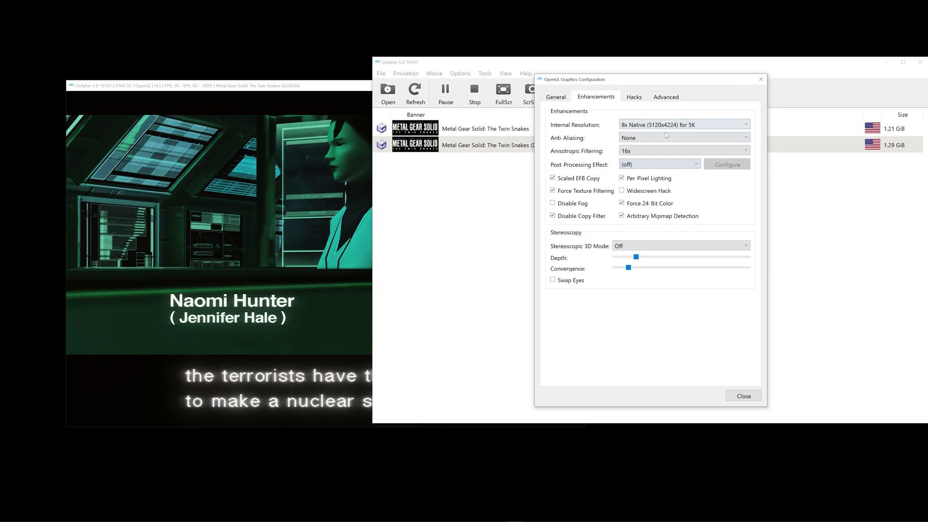
Step: Try the internal resolutions 3x Native for 1080p and 2x Native for 720p, and set it back to 8x Native (5120x4224) for 5K
{"action": "left_click", "coordinate": [683, 126]}
{"action": "left_click", "coordinate": [696, 157]}
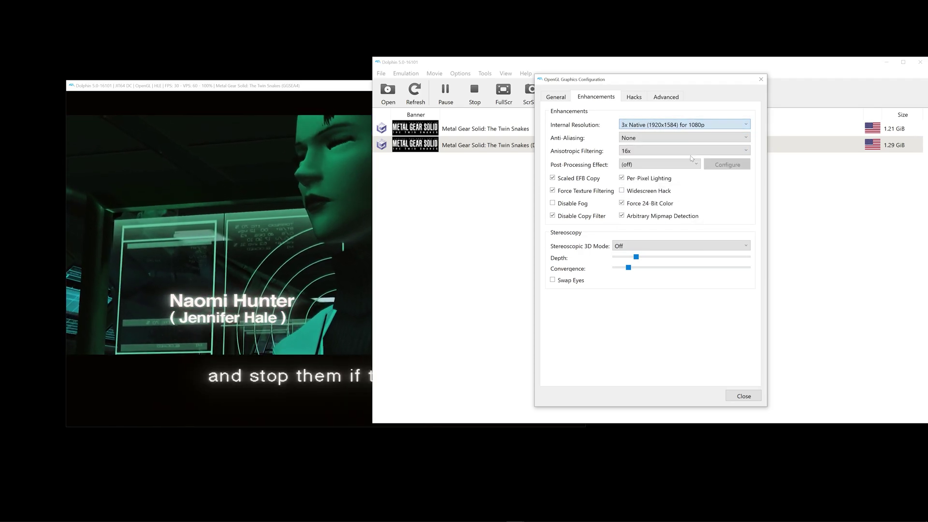
{"action": "left_click", "coordinate": [682, 125]}
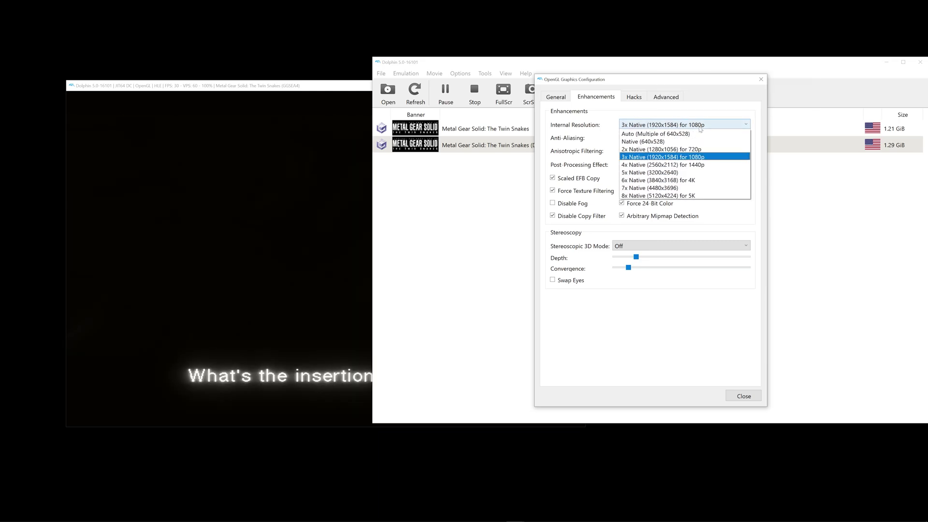
{"action": "left_click", "coordinate": [679, 150]}
{"action": "left_click", "coordinate": [682, 125]}
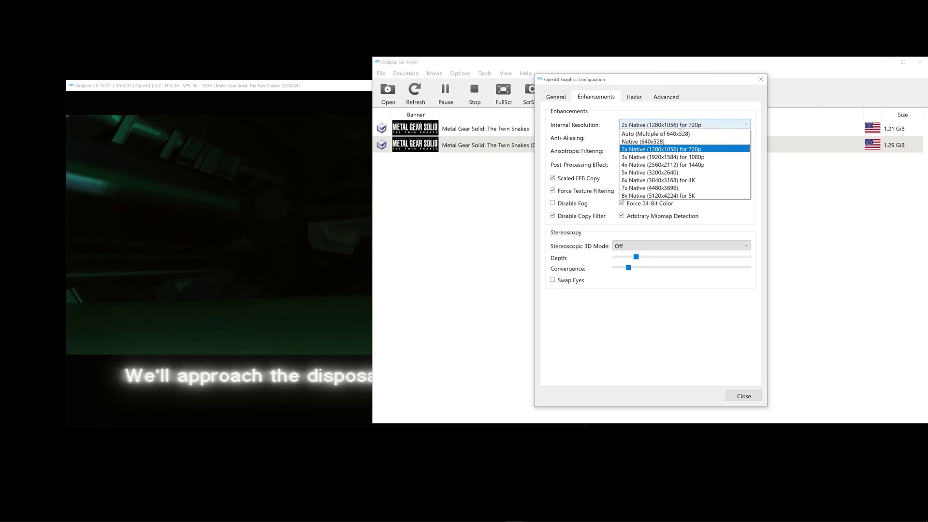
{"action": "left_click", "coordinate": [667, 195]}
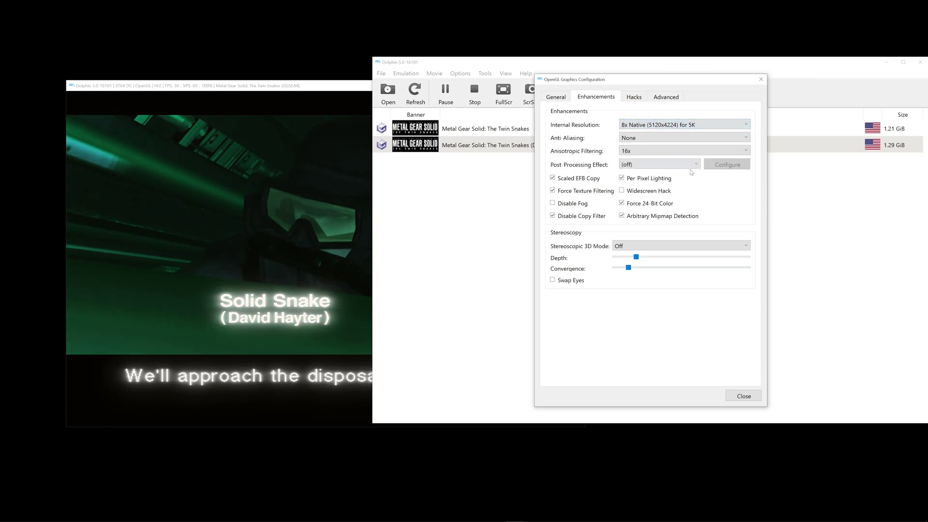
Step: Review the anti-aliasing options, keep None selected and open the general graphics settings
{"action": "left_click", "coordinate": [657, 139]}
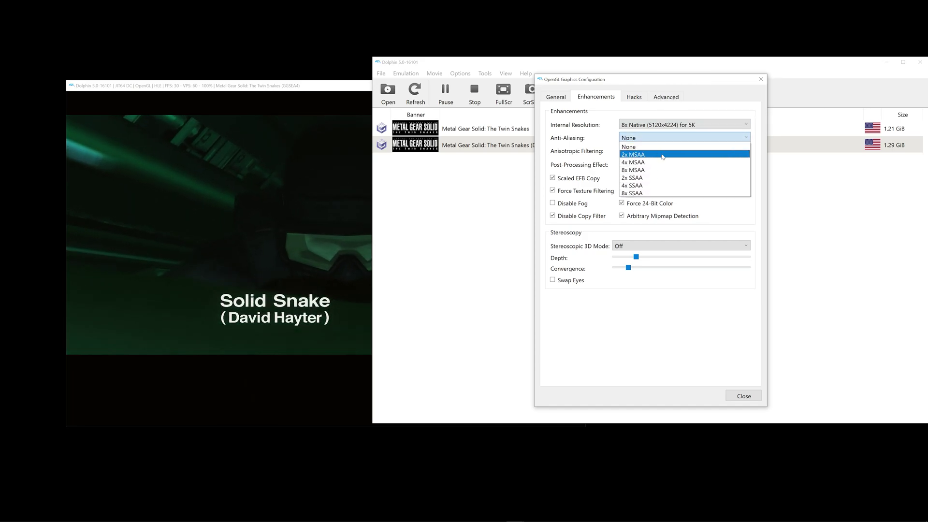
{"action": "left_click", "coordinate": [676, 147]}
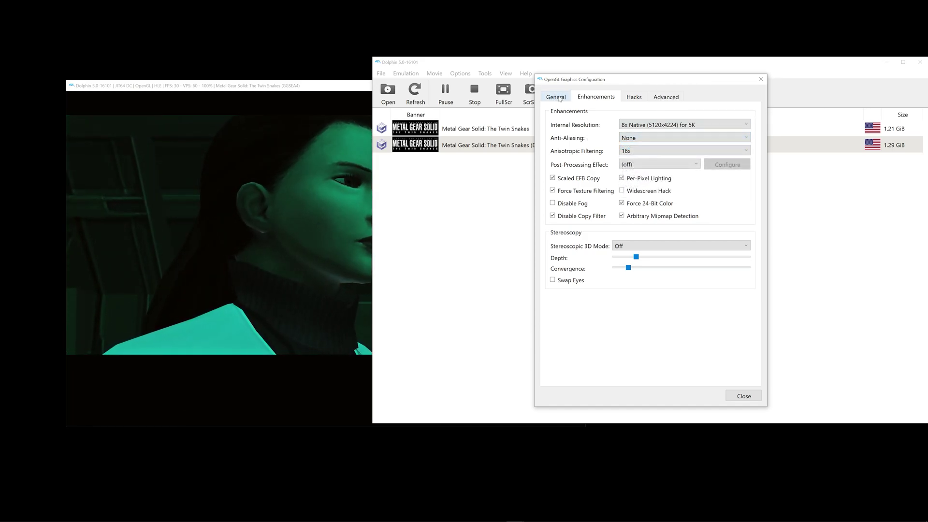
{"action": "left_click", "coordinate": [558, 98]}
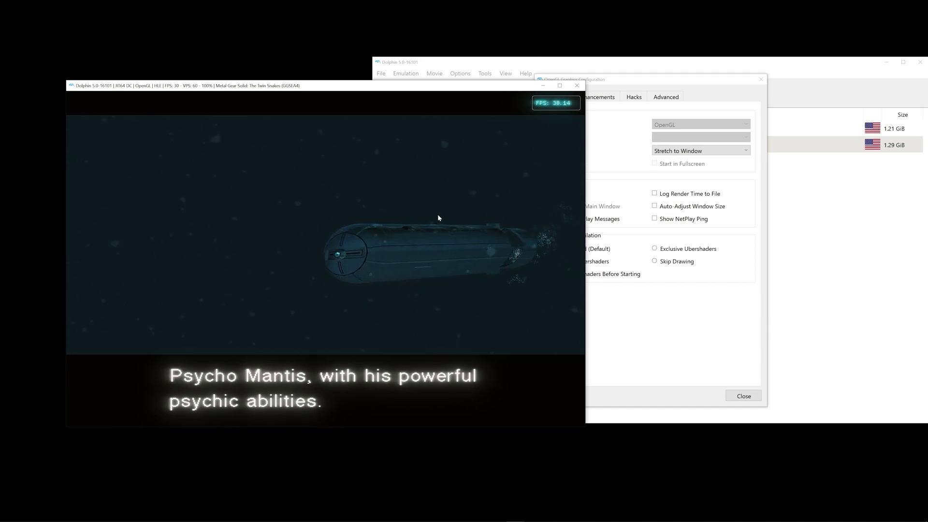
Step: Switch to the Documents folder in File Explorer and check the properties of the Dolphin Emulator folder, including its read-only attribute
{"action": "mouse_move", "coordinate": [343, 521]}
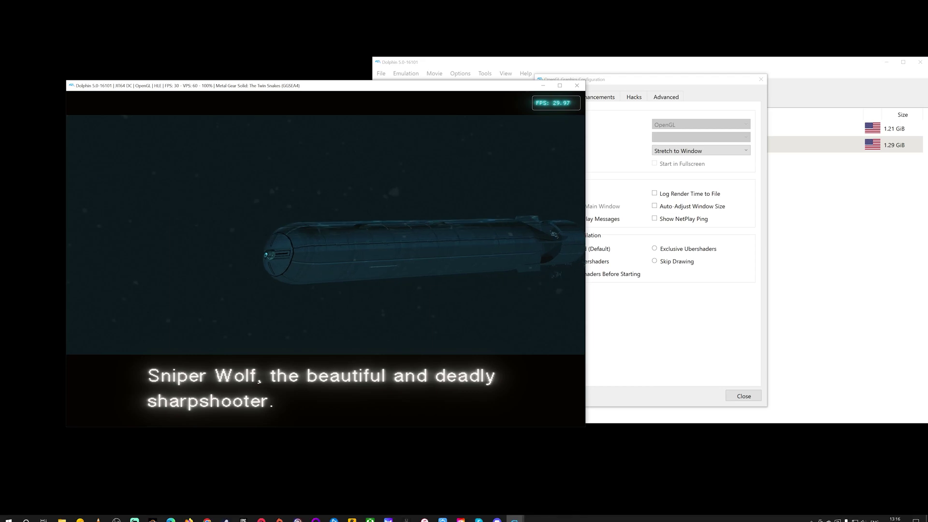
{"action": "left_click", "coordinate": [63, 516]}
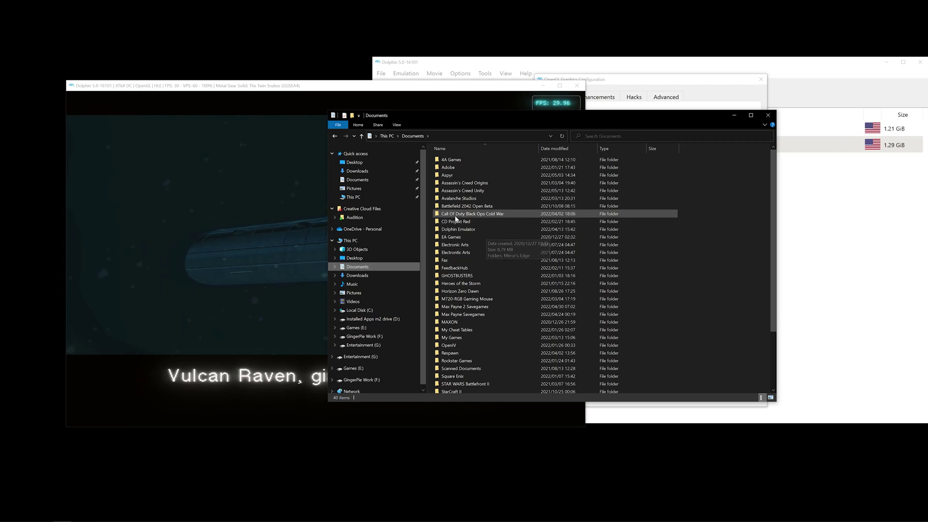
{"action": "right_click", "coordinate": [473, 232]}
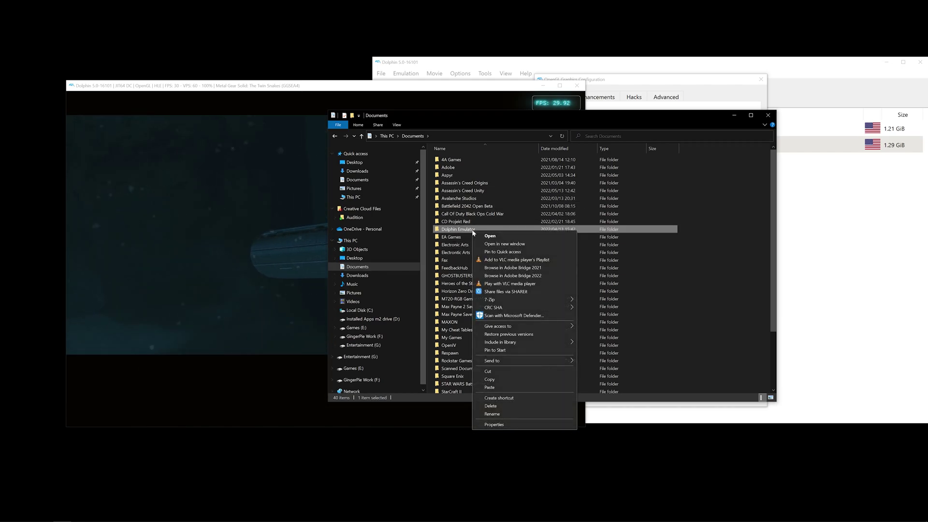
{"action": "left_click", "coordinate": [518, 425]}
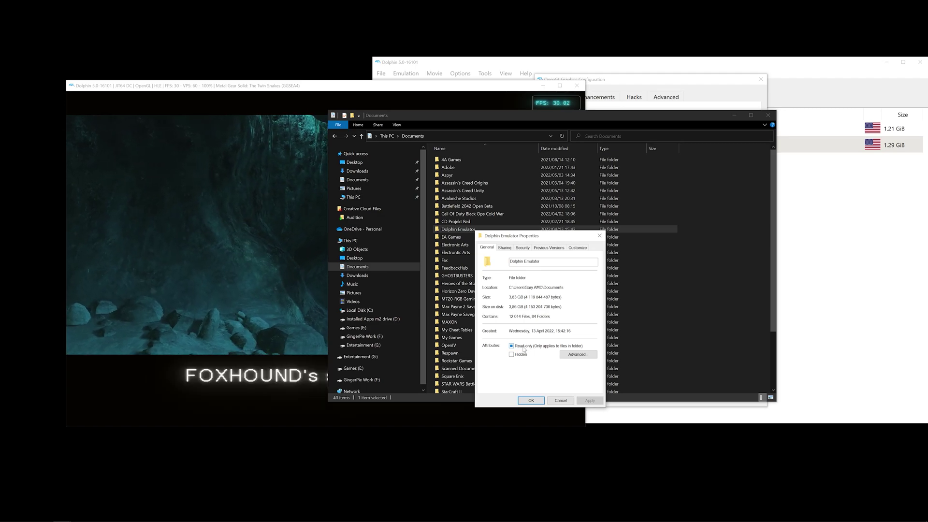
{"action": "left_click", "coordinate": [599, 237]}
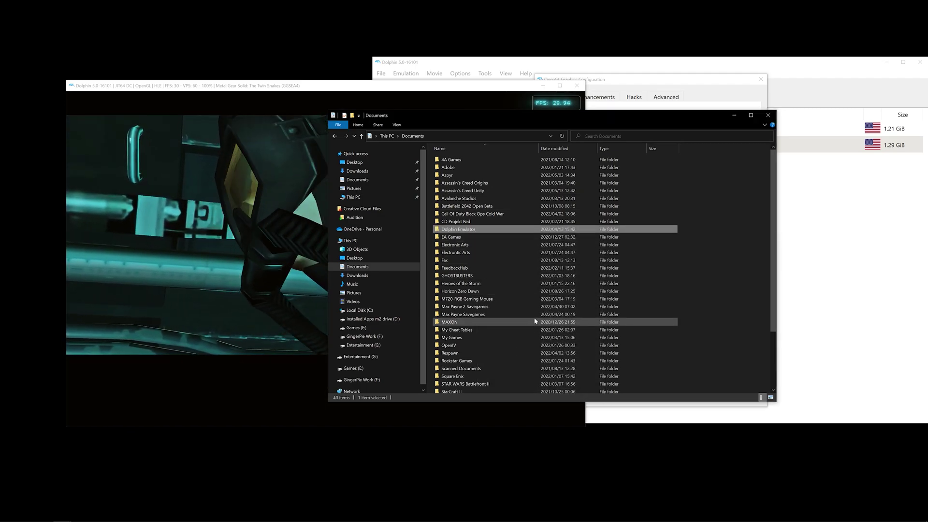
Step: Close the Documents folder window and the graphics configuration, and return to the running game window
{"action": "left_click", "coordinate": [313, 194]}
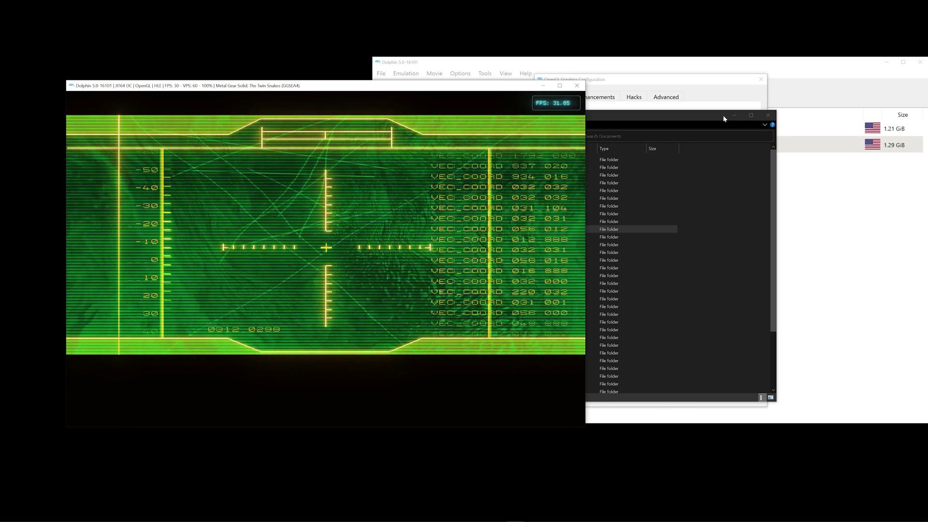
{"action": "left_click", "coordinate": [767, 115]}
{"action": "left_click", "coordinate": [744, 396]}
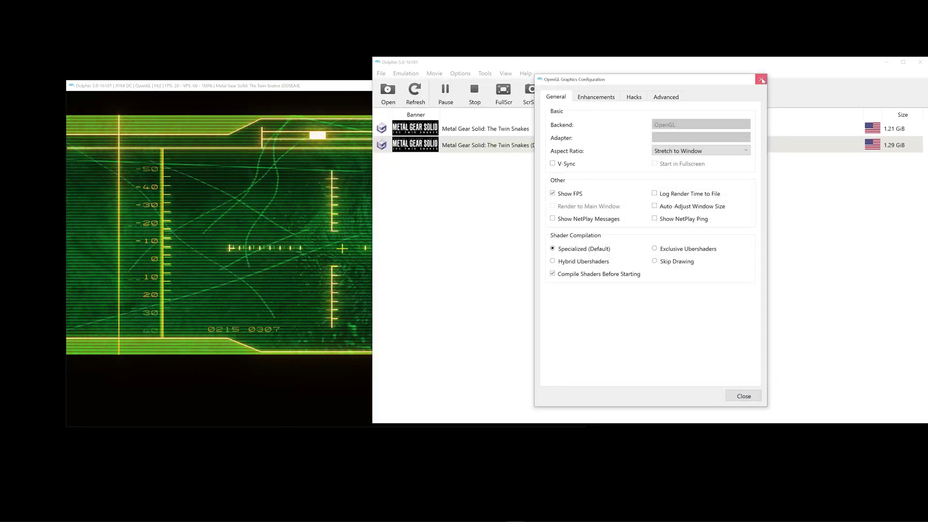
{"action": "left_click", "coordinate": [329, 176]}
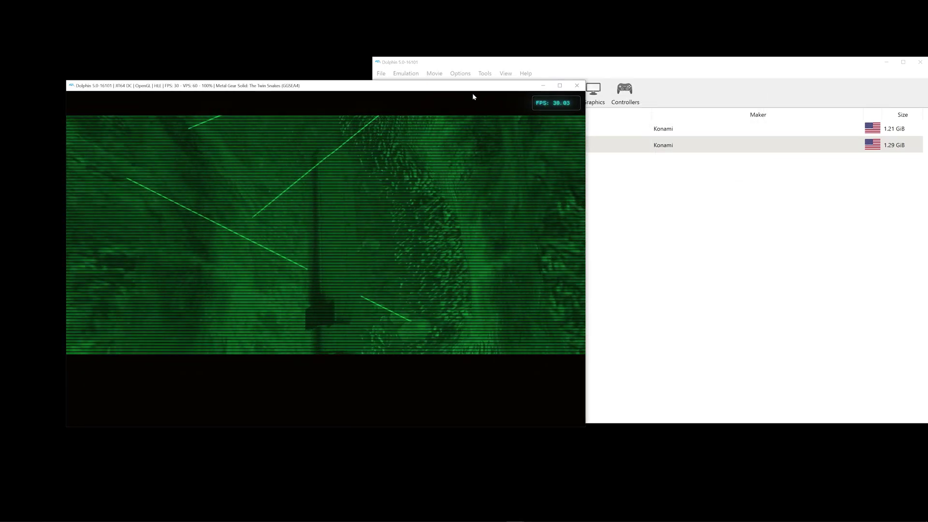
Step: Save the current emulation state of the running game to the empty Slot 6
{"action": "left_click", "coordinate": [400, 74]}
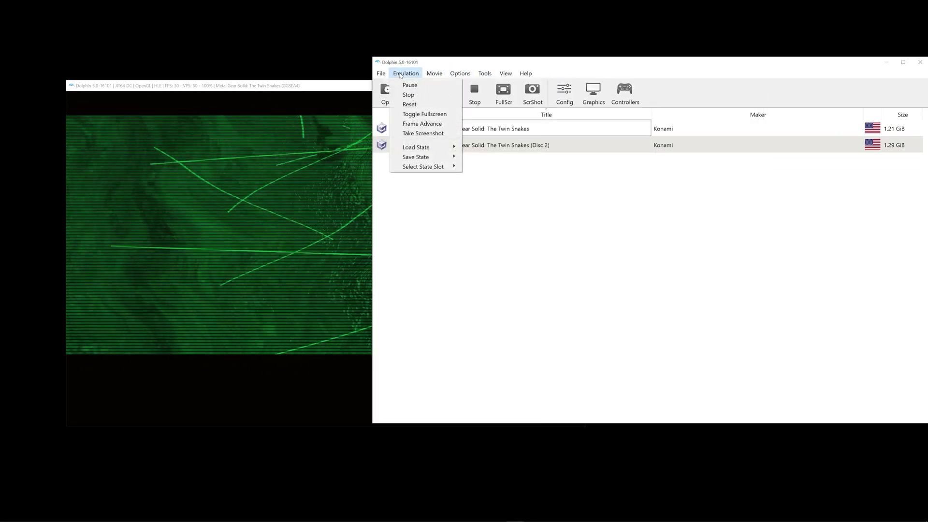
{"action": "mouse_move", "coordinate": [430, 156]}
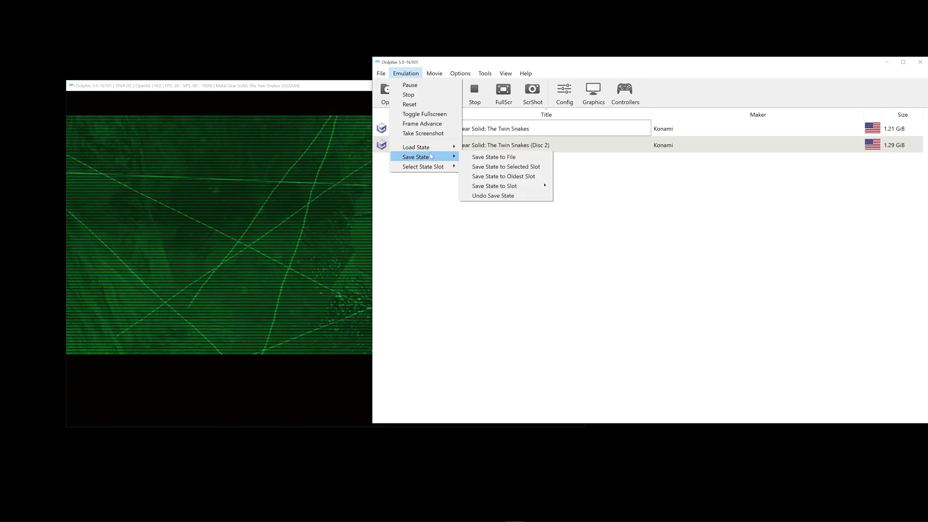
{"action": "mouse_move", "coordinate": [536, 188]}
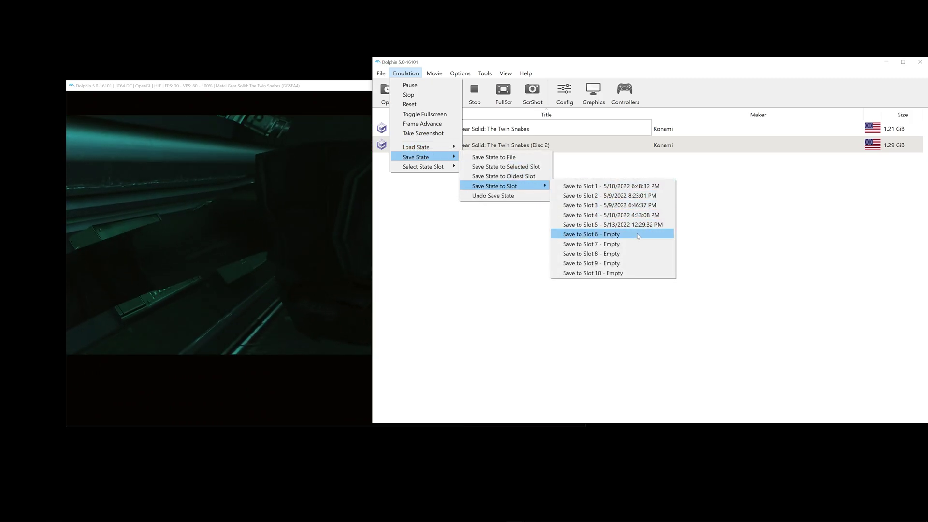
{"action": "left_click", "coordinate": [617, 236]}
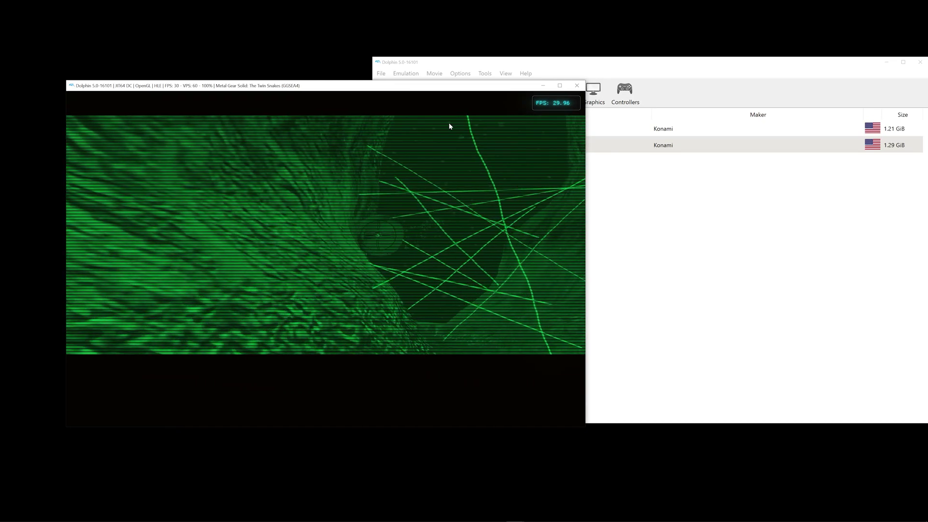
Step: Load the saved state from Slot 6 and bring the game window to the front
{"action": "left_click", "coordinate": [411, 75]}
{"action": "mouse_move", "coordinate": [438, 151]}
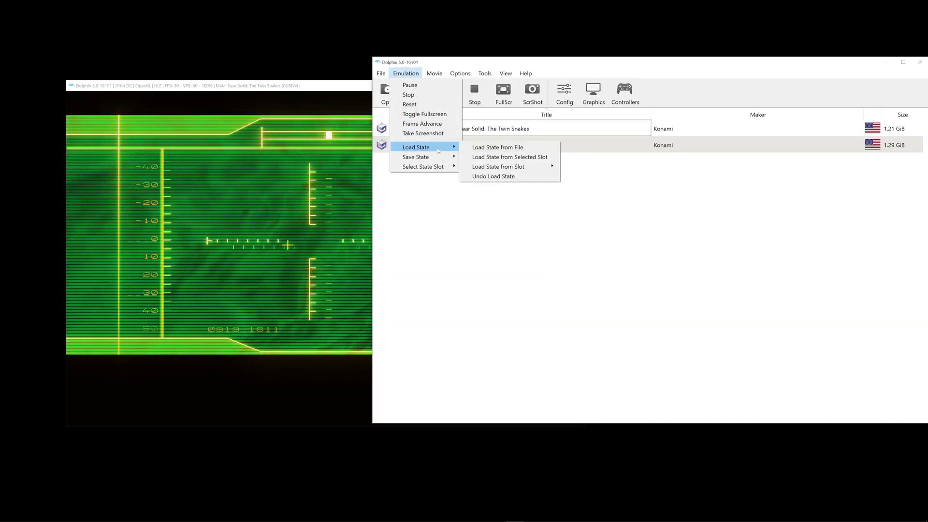
{"action": "mouse_move", "coordinate": [519, 167]}
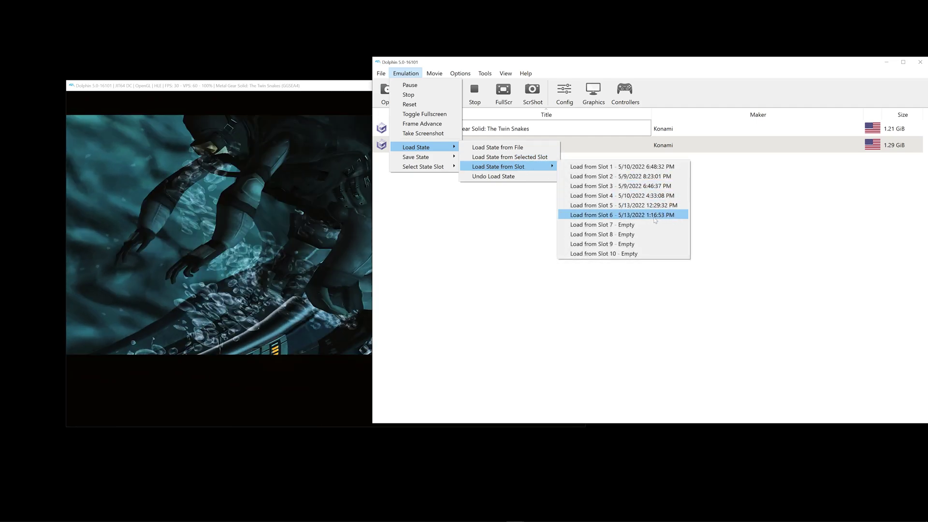
{"action": "left_click", "coordinate": [653, 216]}
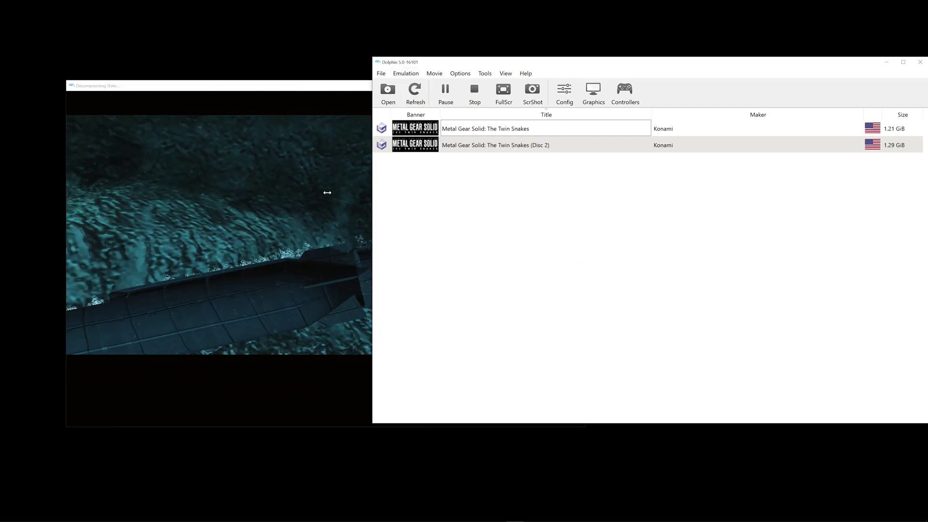
{"action": "left_click", "coordinate": [322, 193]}
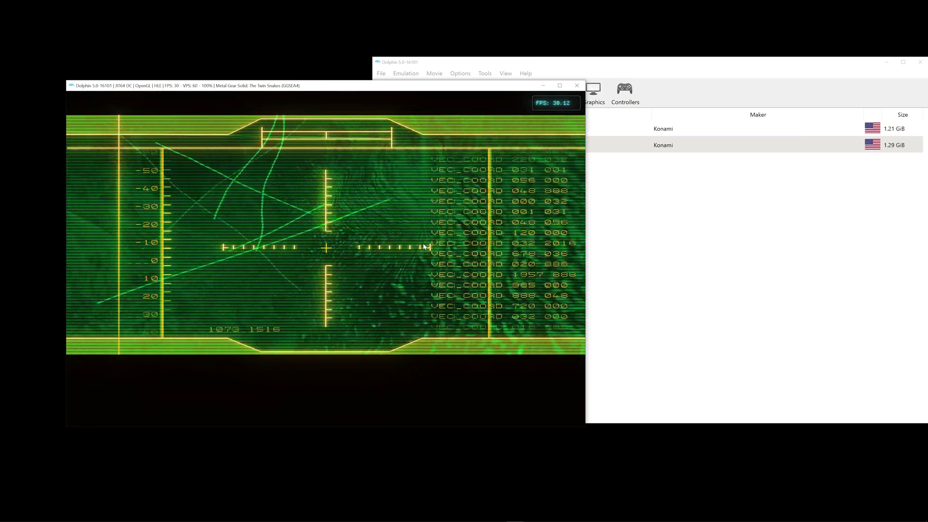
Step: Load the saved state from Slot 1 and bring the game window to the front
{"action": "left_click", "coordinate": [405, 73]}
{"action": "mouse_move", "coordinate": [443, 151]}
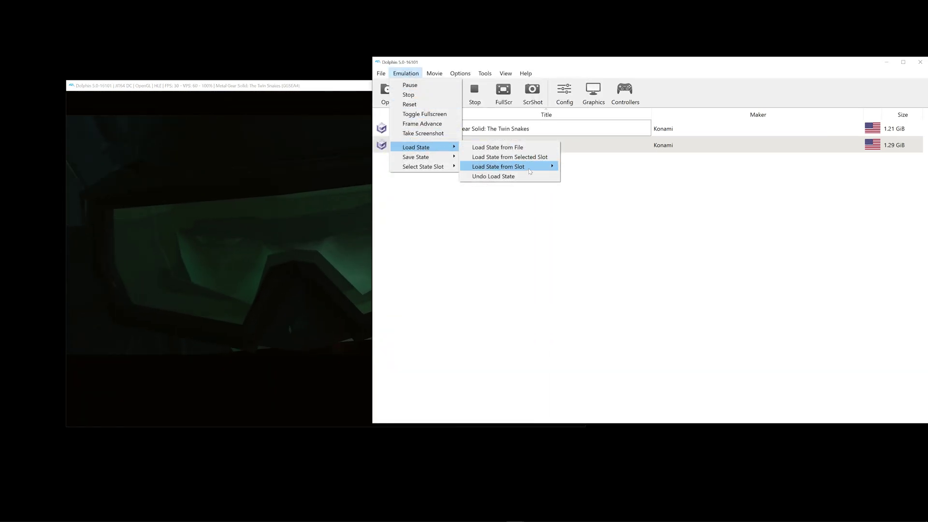
{"action": "mouse_move", "coordinate": [529, 168]}
{"action": "left_click", "coordinate": [663, 168]}
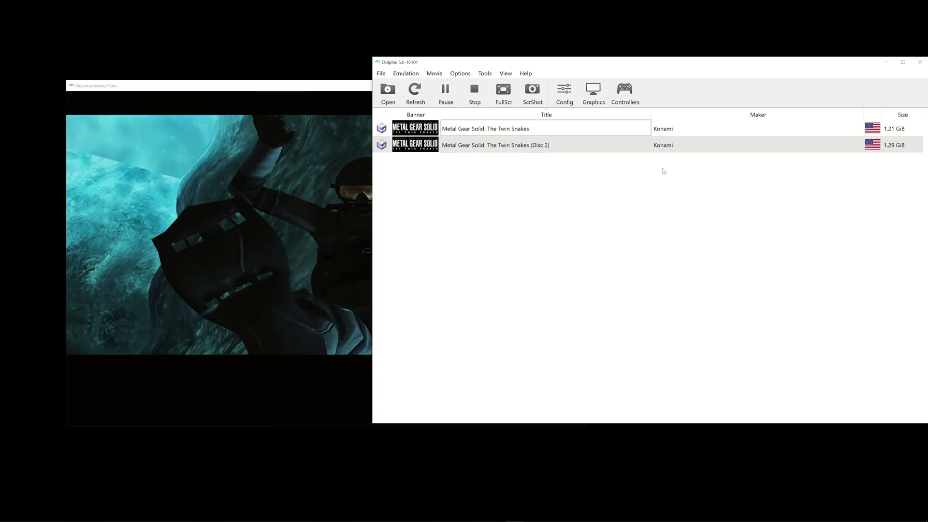
{"action": "left_click", "coordinate": [292, 211]}
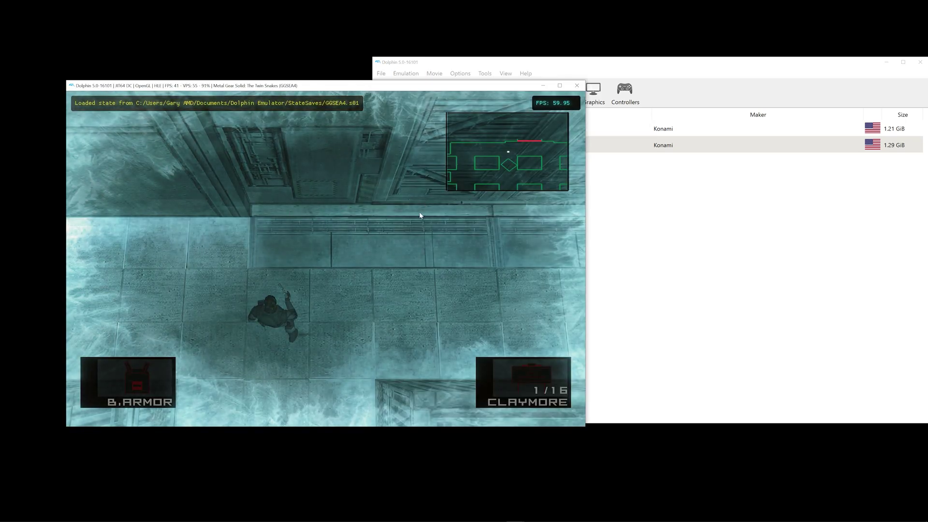